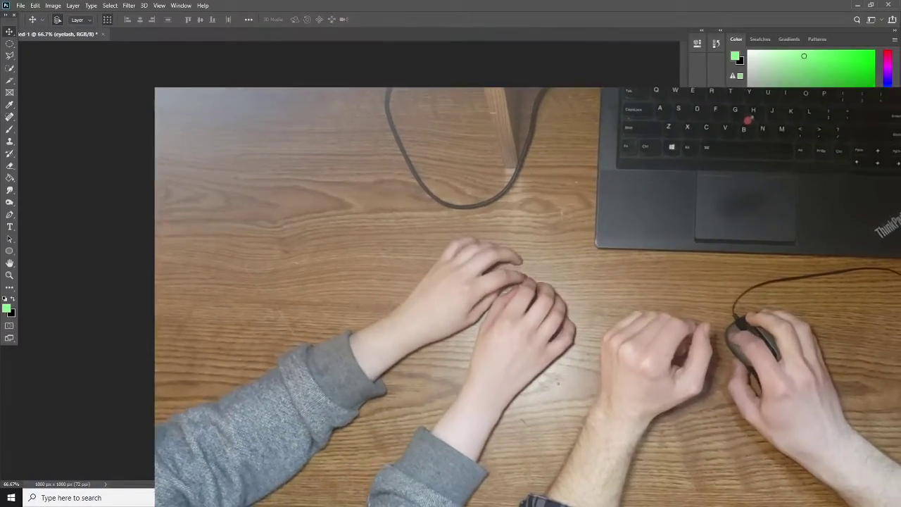
# Step: Enlarge the woman's photo to about 141% and the enderman image to about 142% so they stand side by side
pyautogui.moveTo(304, 261); pyautogui.dragTo(347, 312)
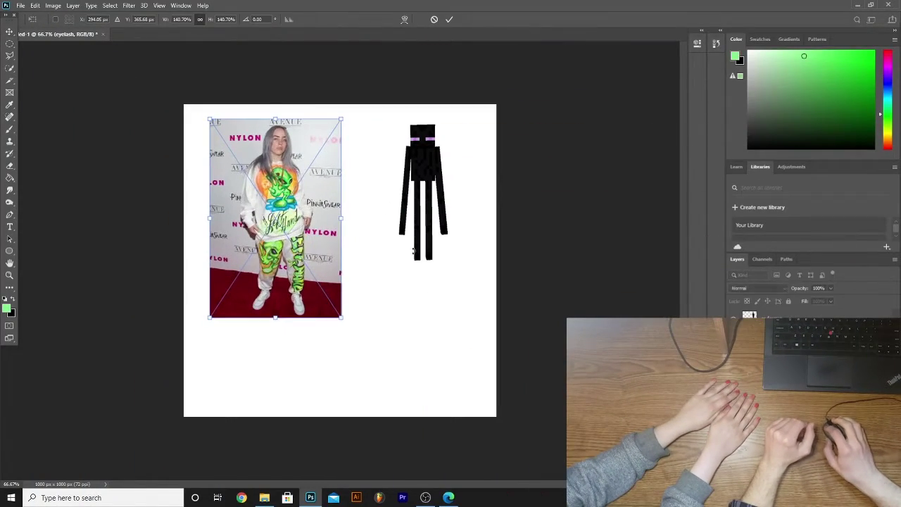
pyautogui.click(435, 183)
pyautogui.moveTo(399, 259); pyautogui.dragTo(353, 293)
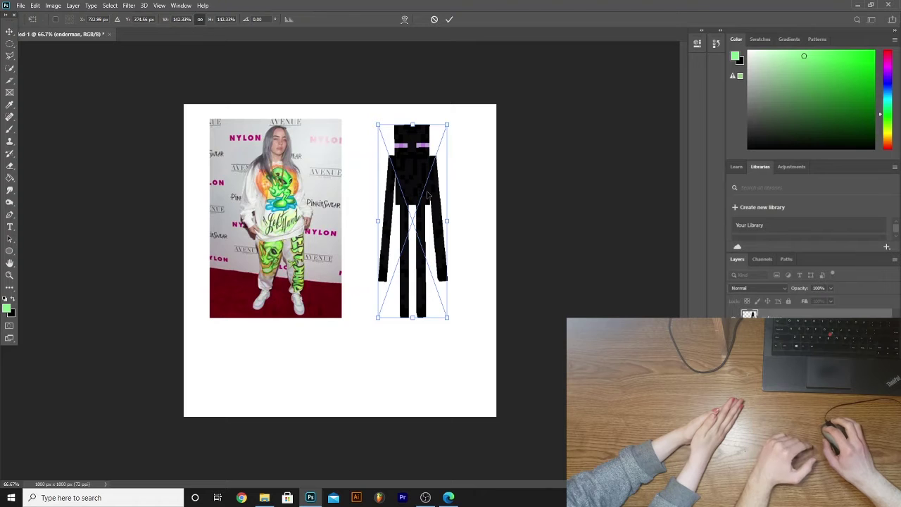
# Step: Select the woman's head, hair and sweatshirt with the Quick Selection tool, removing the stray background area beside her shoulder
pyautogui.click(273, 188)
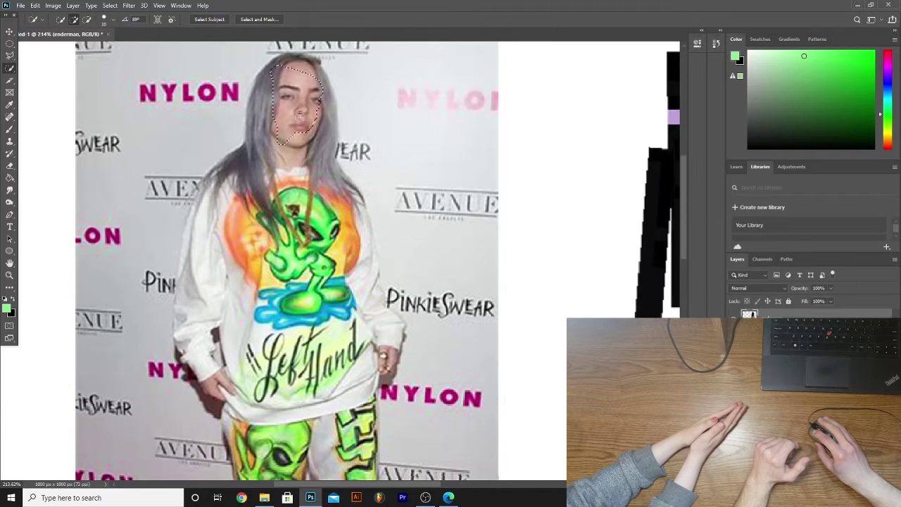
pyautogui.moveTo(307, 149); pyautogui.dragTo(268, 165)
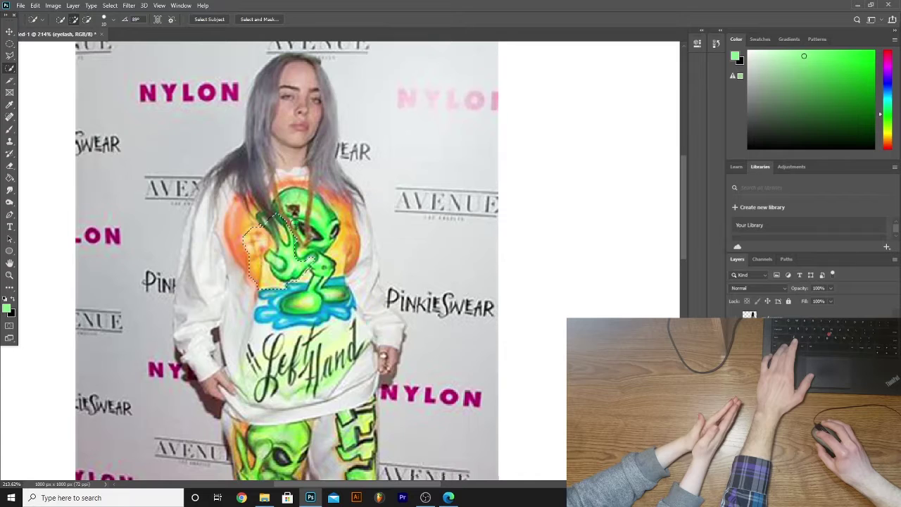
pyautogui.moveTo(260, 116)
pyautogui.mouseDown()
pyautogui.moveTo(271, 74)
pyautogui.moveTo(326, 100)
pyautogui.mouseUp()
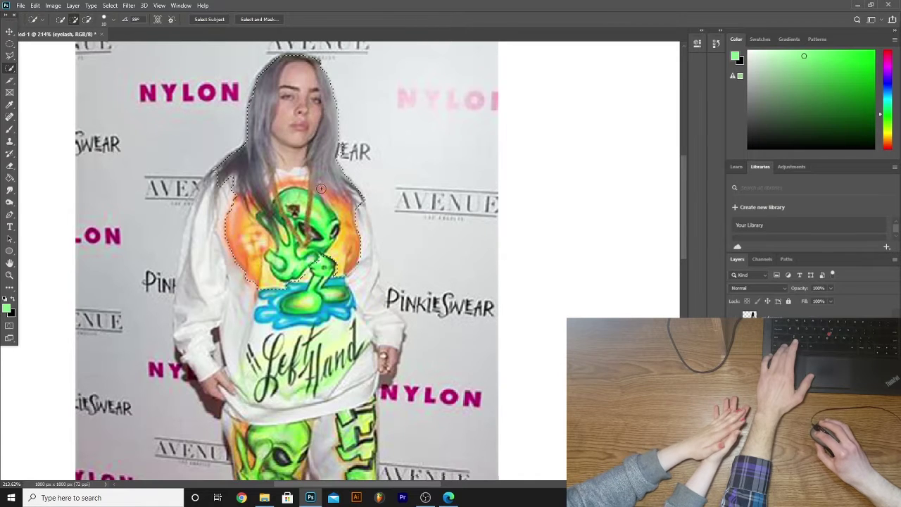
pyautogui.moveTo(321, 189)
pyautogui.mouseDown()
pyautogui.moveTo(384, 357)
pyautogui.moveTo(336, 376)
pyautogui.moveTo(362, 254)
pyautogui.mouseUp()
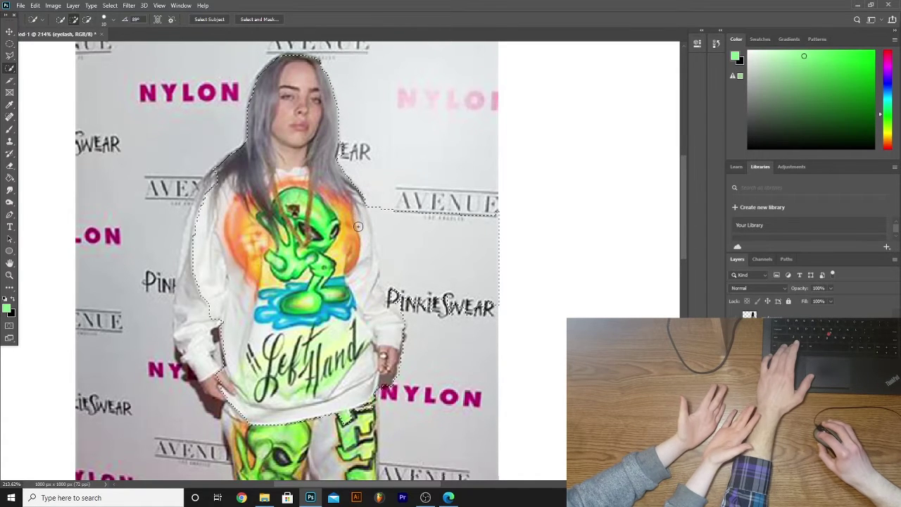
pyautogui.keyDown('alt'); pyautogui.click(417, 200); pyautogui.keyUp('alt')
pyautogui.scroll(-2, 394, 201)
pyautogui.moveTo(189, 200); pyautogui.dragTo(185, 192)
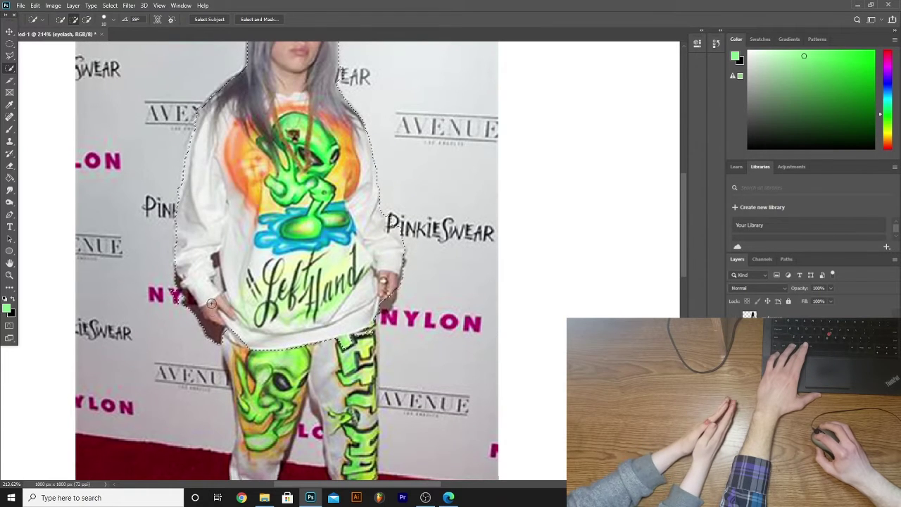
# Step: Extend the selection over the woman's hands, trousers and shoes, and subtract the background picked up around her legs and arm
pyautogui.scroll(-2, 212, 211)
pyautogui.moveTo(352, 303); pyautogui.dragTo(253, 326)
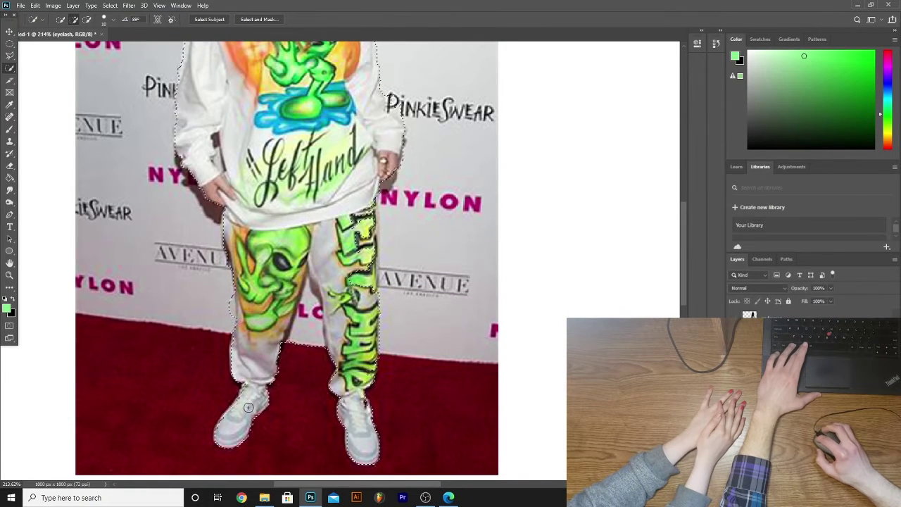
pyautogui.click(241, 383)
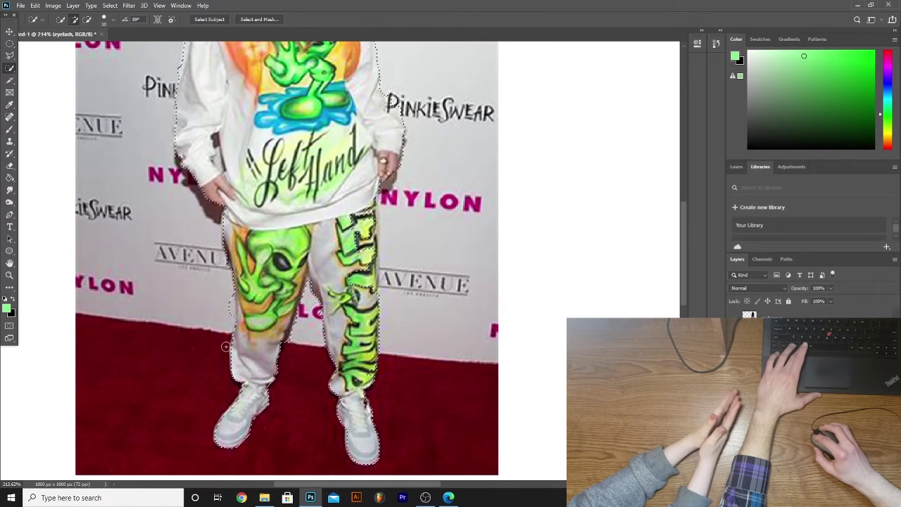
pyautogui.keyDown('alt'); pyautogui.click(231, 310); pyautogui.keyUp('alt')
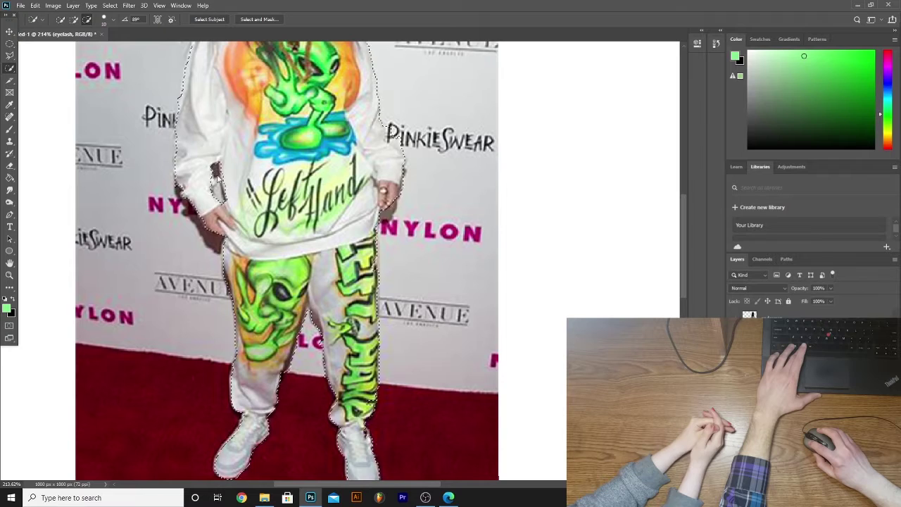
pyautogui.scroll(1, 261, 178)
pyautogui.scroll(4, 261, 178)
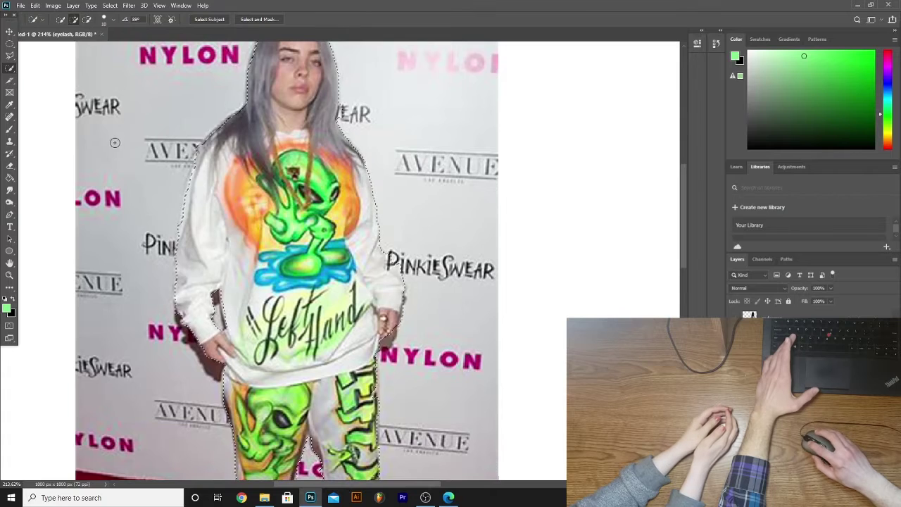
# Step: Copy the selected woman to a new layer and move the cutout next to the enderman
pyautogui.hotkey('ctrl', 'j')
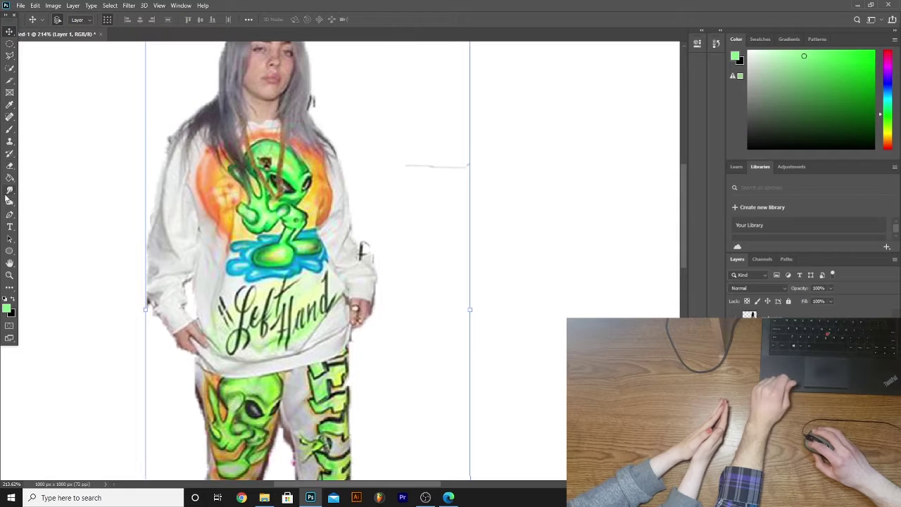
pyautogui.press('z')
pyautogui.hotkey('ctrl', '0')
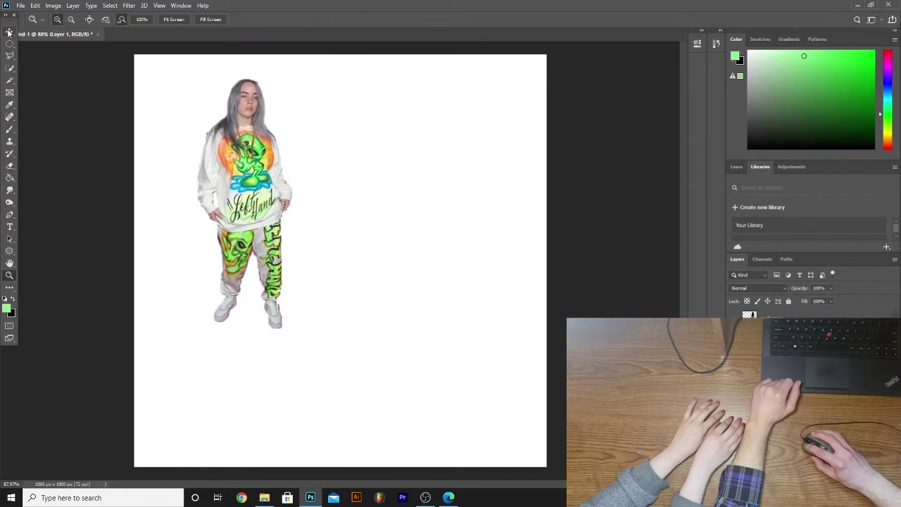
pyautogui.click(9, 32)
pyautogui.click(324, 169)
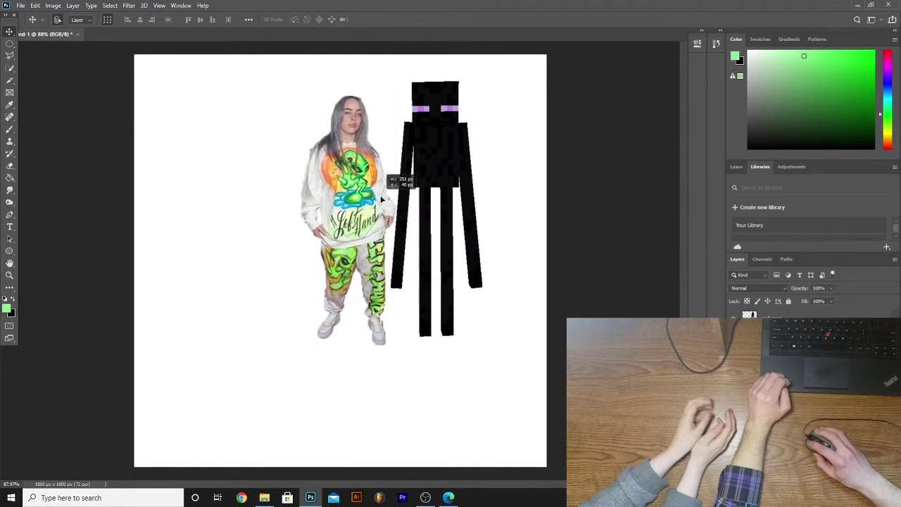
pyautogui.moveTo(382, 195); pyautogui.dragTo(362, 192)
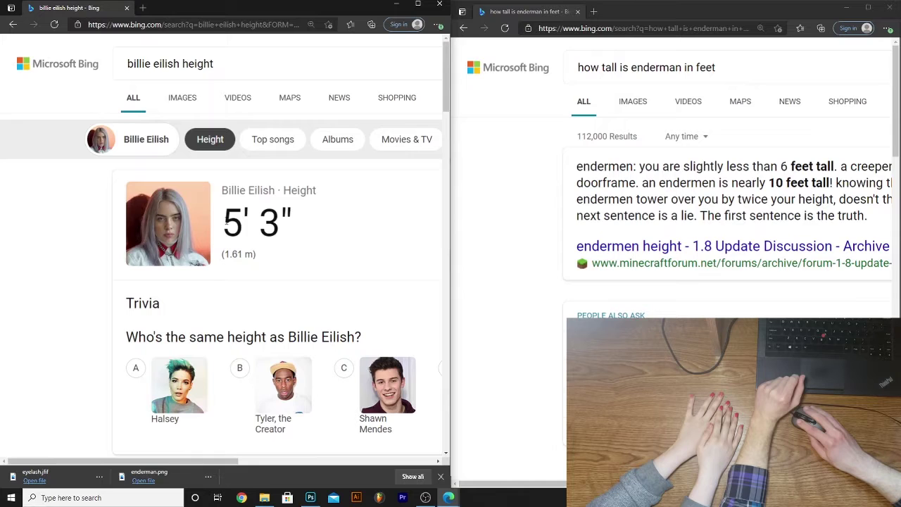
# Step: Check the heights of Billie Eilish and the enderman in the browser search results and switch back to Photoshop
pyautogui.moveTo(223, 223); pyautogui.dragTo(280, 224)
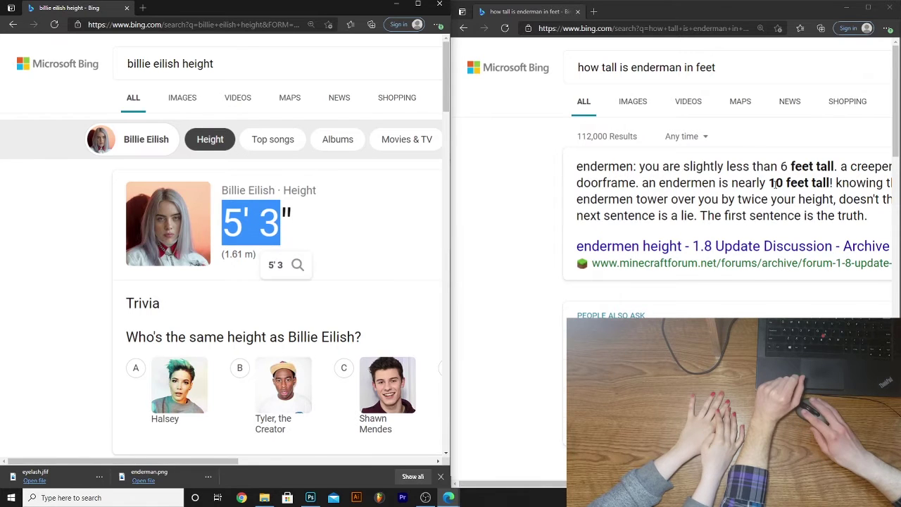
pyautogui.moveTo(769, 184); pyautogui.dragTo(834, 184)
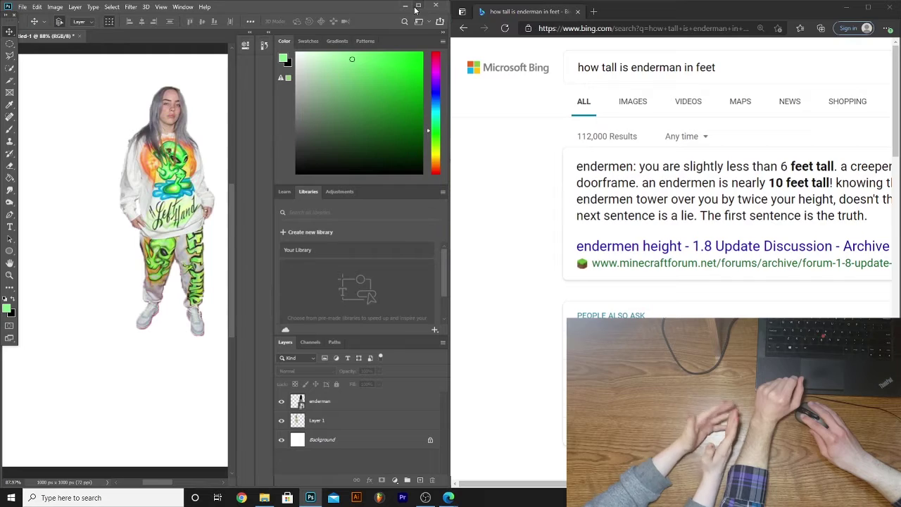
pyautogui.click(417, 5)
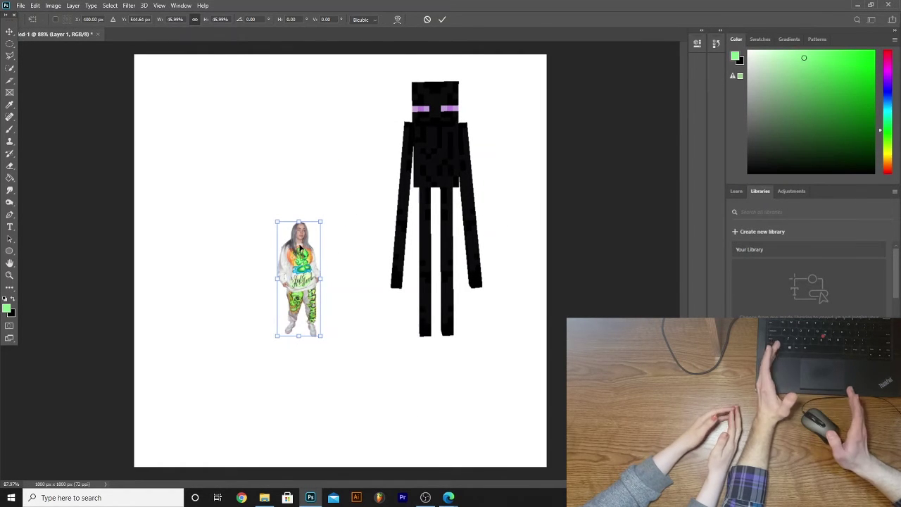
# Step: Scale the woman's cutout down to 45.99% and move the enderman closer to it
pyautogui.press('Return')
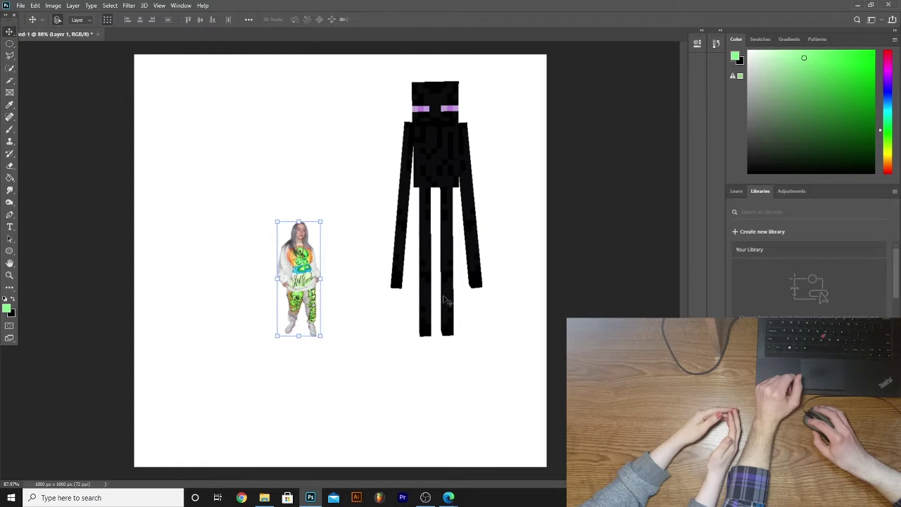
pyautogui.moveTo(447, 304); pyautogui.dragTo(397, 296)
# Step: Enlarge the woman's cutout proportionally until its head reaches the top of the enderman
pyautogui.click(298, 234)
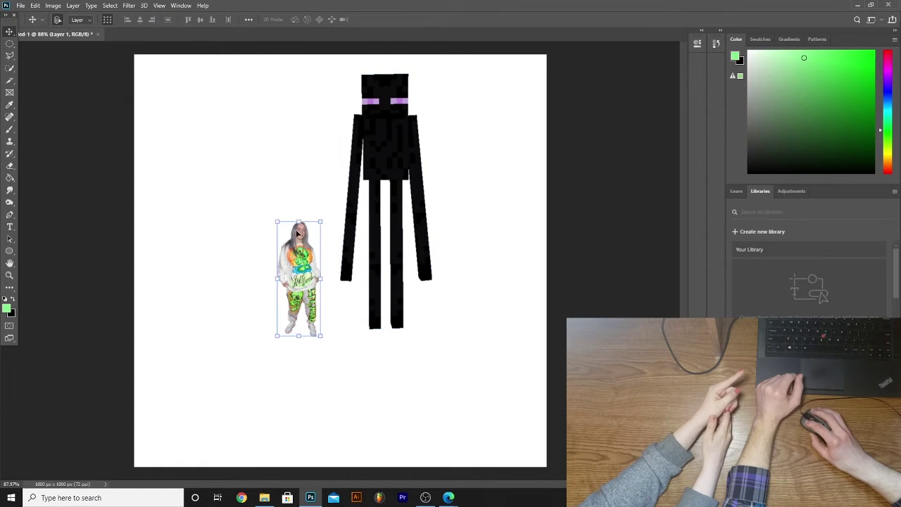
pyautogui.moveTo(319, 221); pyautogui.dragTo(332, 73)
pyautogui.rightClick(313, 162)
pyautogui.click(313, 164)
pyautogui.doubleClick(296, 200)
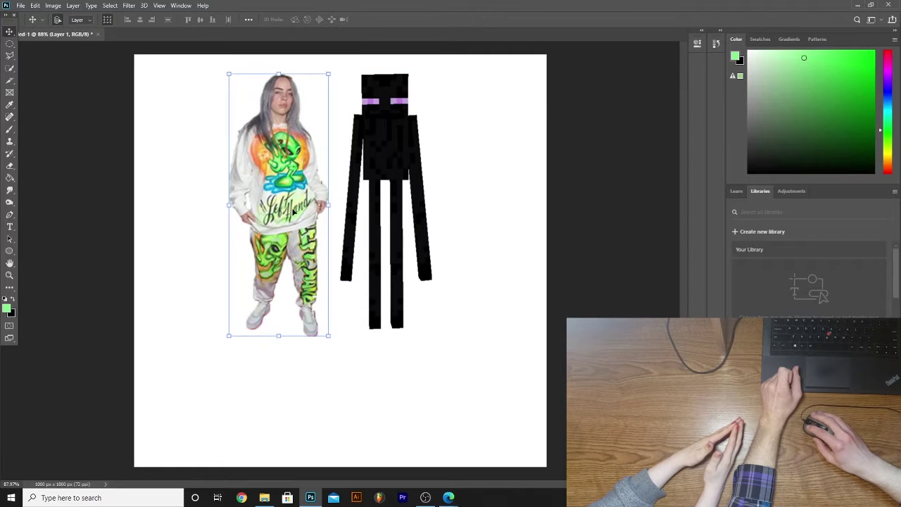
# Step: Try to warp the sweatshirt and sleeve of the woman's cutout with the Warp transform
pyautogui.rightClick(279, 179)
pyautogui.click(35, 6)
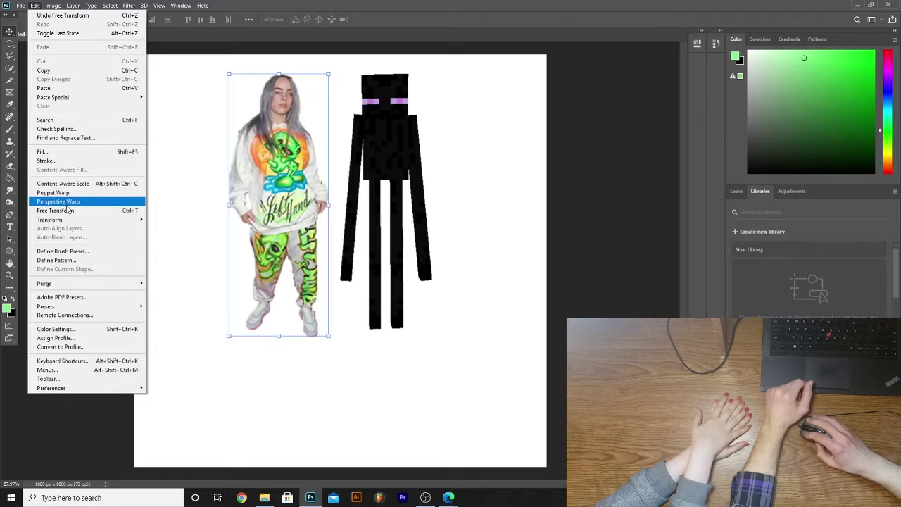
pyautogui.moveTo(74, 223)
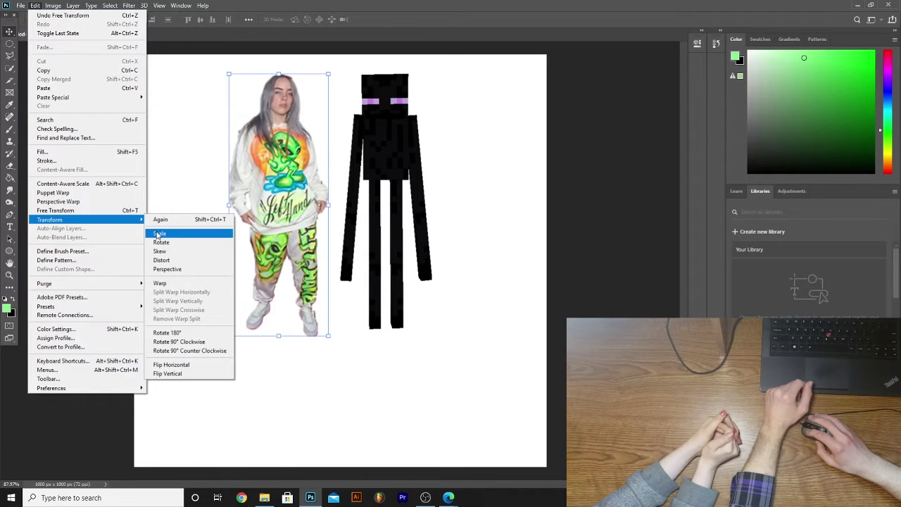
pyautogui.click(160, 283)
pyautogui.moveTo(283, 217); pyautogui.dragTo(259, 213)
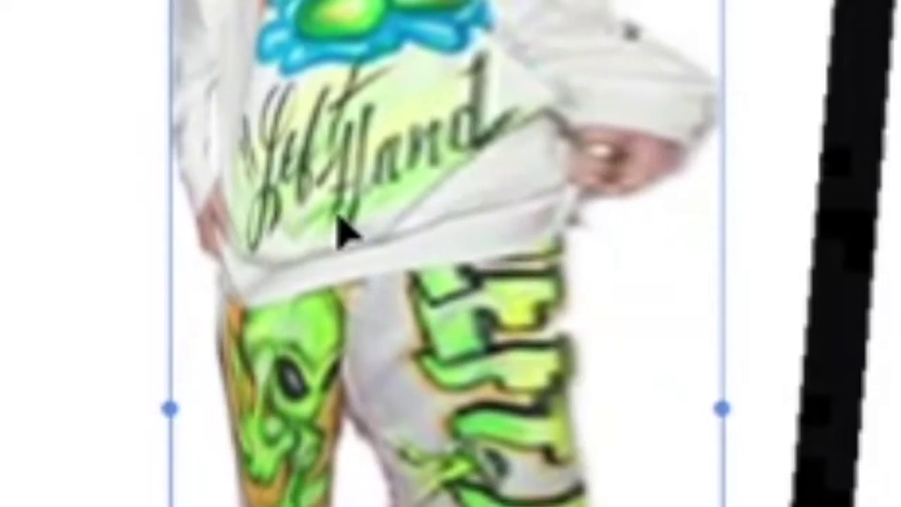
pyautogui.moveTo(338, 225); pyautogui.dragTo(541, 243)
pyautogui.hotkey('ctrl', 'z')
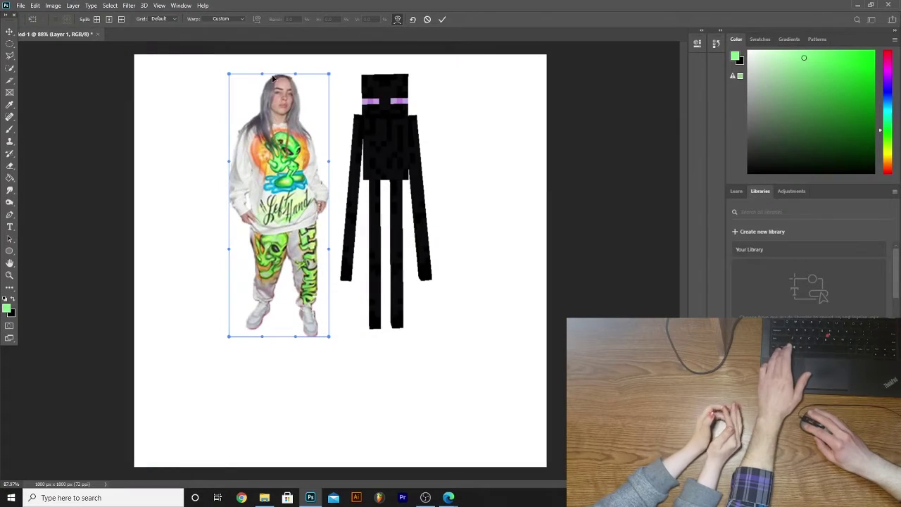
# Step: Try to warp the head area of the woman's cutout and undo the adjustments
pyautogui.moveTo(275, 111); pyautogui.dragTo(295, 126)
pyautogui.hotkey('ctrl', 'z')
pyautogui.hotkey('ctrl', 'z')
pyautogui.hotkey('ctrl', 'z')
pyautogui.hotkey('ctrl', 'z')
pyautogui.hotkey('ctrl', 'z')
pyautogui.hotkey('ctrl', 'z')
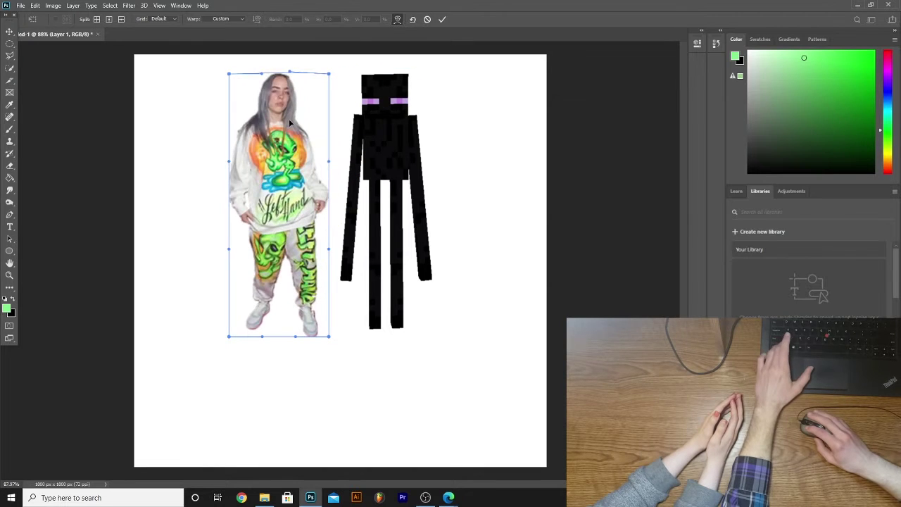
pyautogui.hotkey('ctrl', 'shift', 'z')
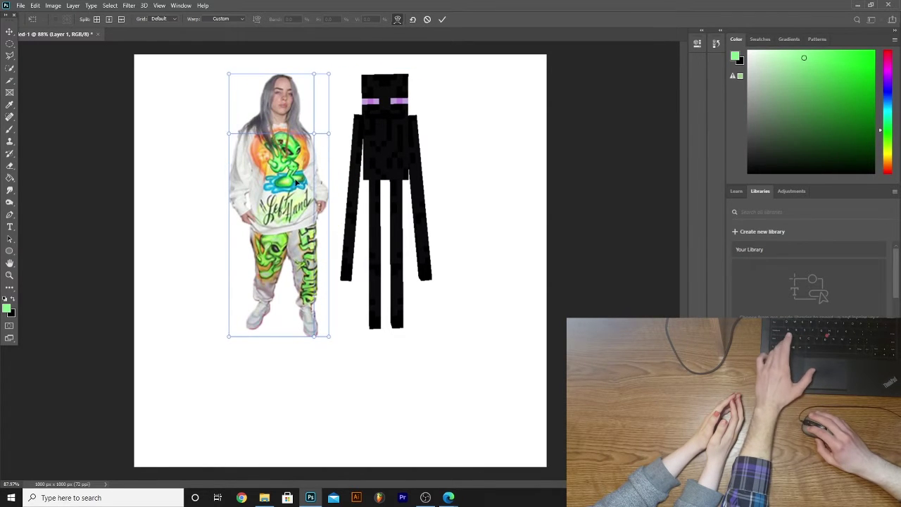
pyautogui.hotkey('ctrl', 'z')
# Step: Move the woman's cutout over the enderman's arm and try to warp its torso and head
pyautogui.click(8, 32)
pyautogui.moveTo(271, 155); pyautogui.dragTo(321, 147)
pyautogui.click(89, 8)
pyautogui.moveTo(35, 5)
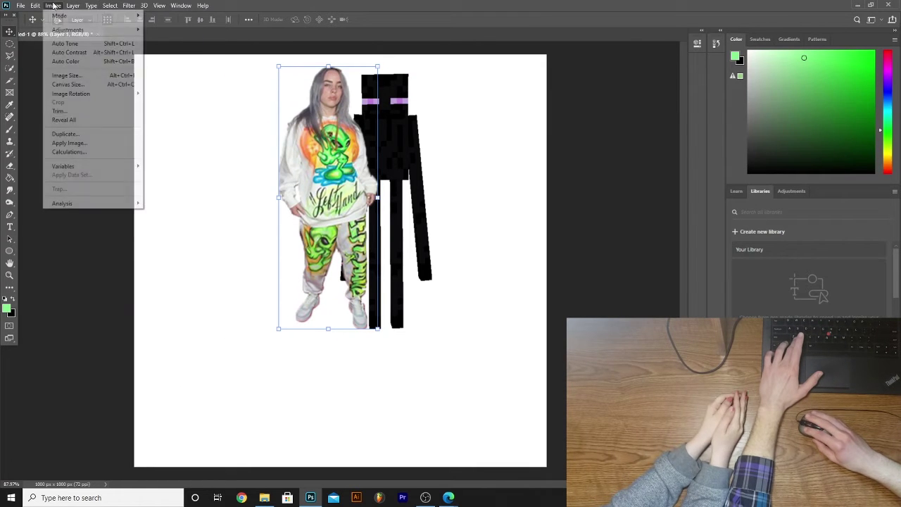
pyautogui.moveTo(63, 219)
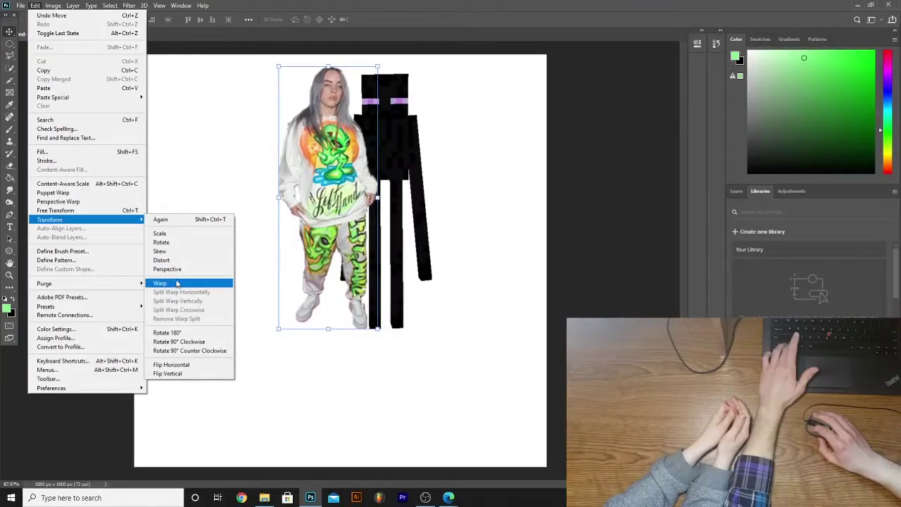
pyautogui.click(176, 283)
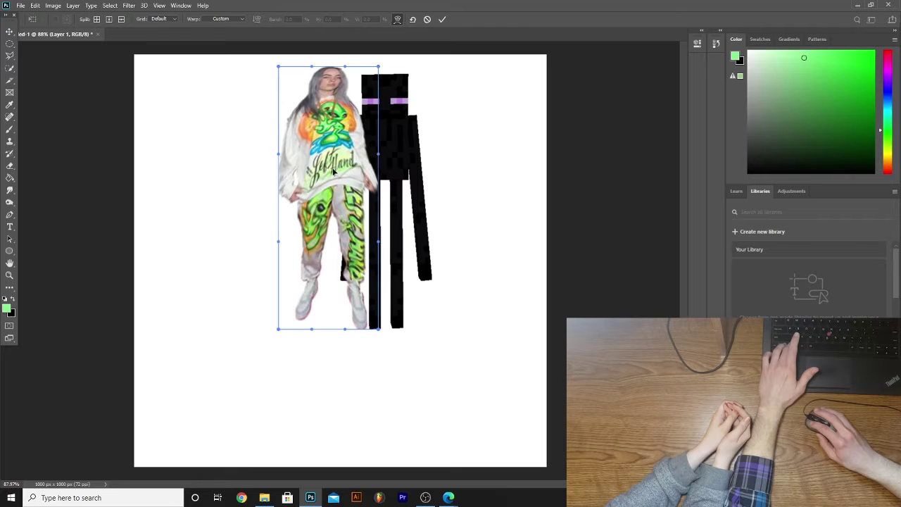
pyautogui.moveTo(348, 189); pyautogui.dragTo(365, 123)
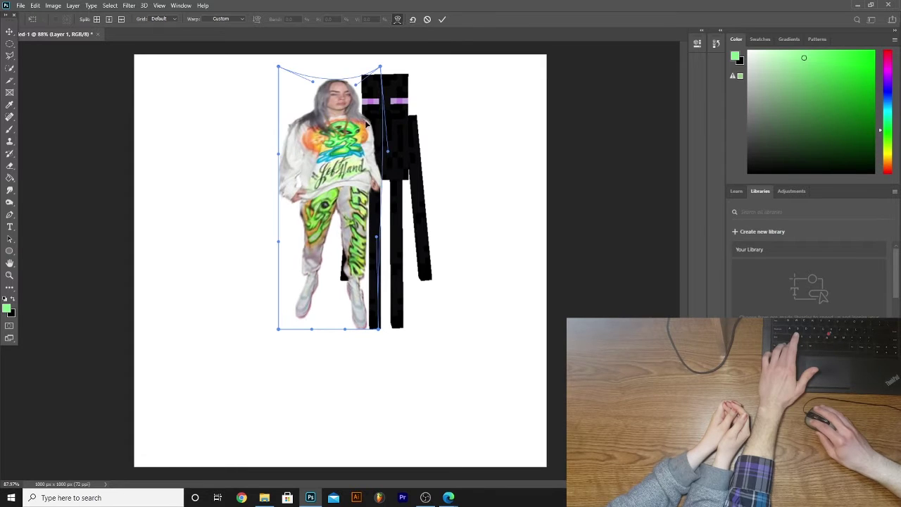
pyautogui.moveTo(323, 181); pyautogui.dragTo(362, 176)
# Step: Undo the torso and head adjustments and discard the warp on the woman's cutout
pyautogui.hotkey('ctrl', 'z')
pyautogui.hotkey('ctrl', 'z')
pyautogui.hotkey('ctrl', 'z')
pyautogui.hotkey('ctrl', 'z')
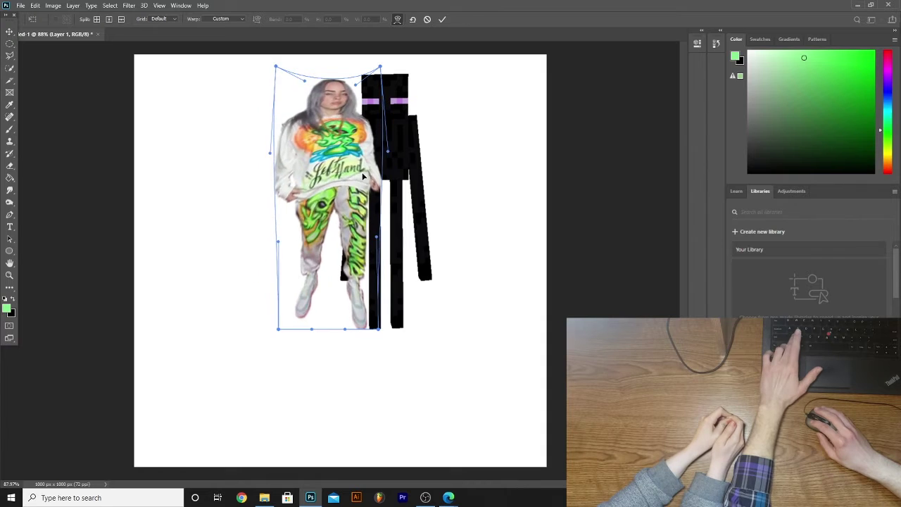
pyautogui.hotkey('ctrl', 'z')
pyautogui.hotkey('ctrl', 'z')
pyautogui.hotkey('ctrl', 'z')
pyautogui.hotkey('ctrl', 'z')
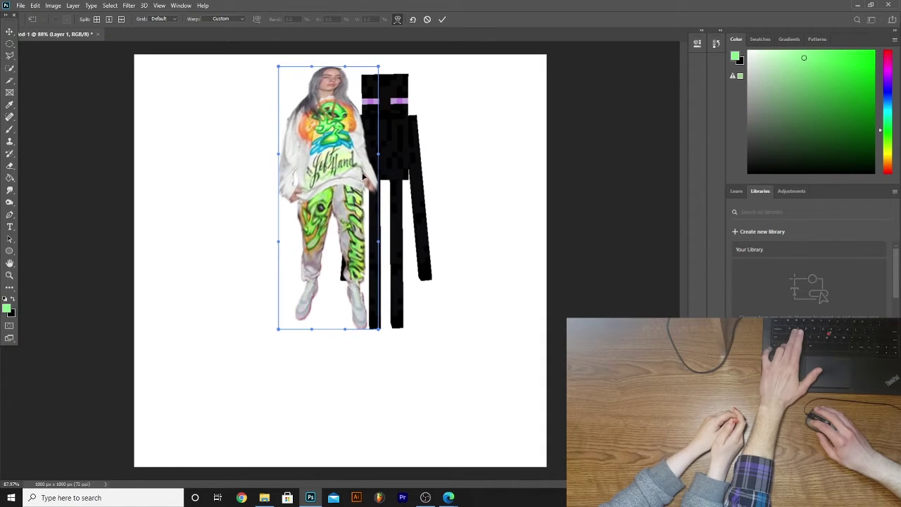
pyautogui.press('Escape')
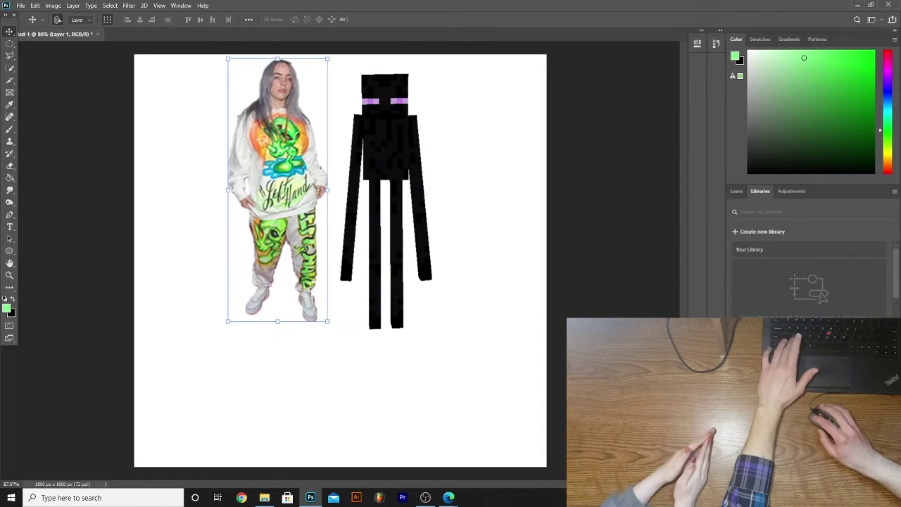
# Step: Select the woman's head and hair with the Quick Selection tool, leaving most of the sweatshirt out of the selection
pyautogui.click(9, 276)
pyautogui.moveTo(264, 77); pyautogui.dragTo(422, 198)
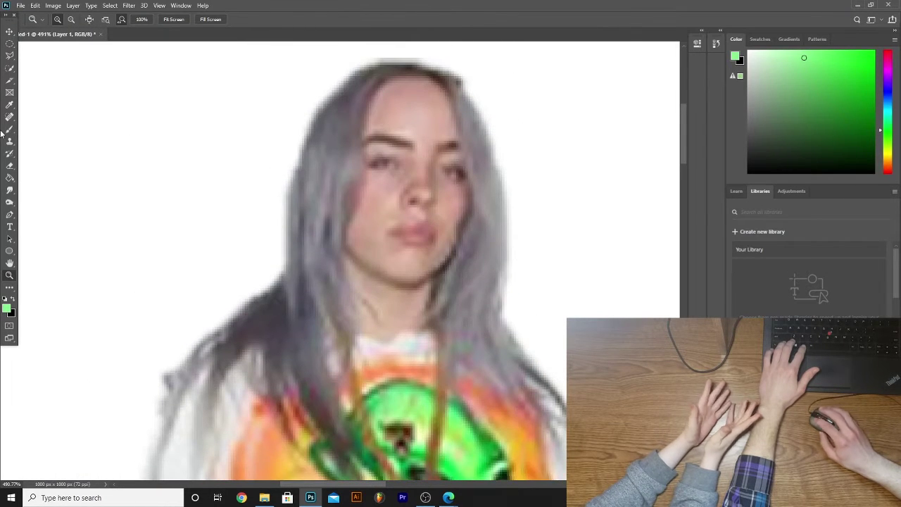
pyautogui.click(10, 45)
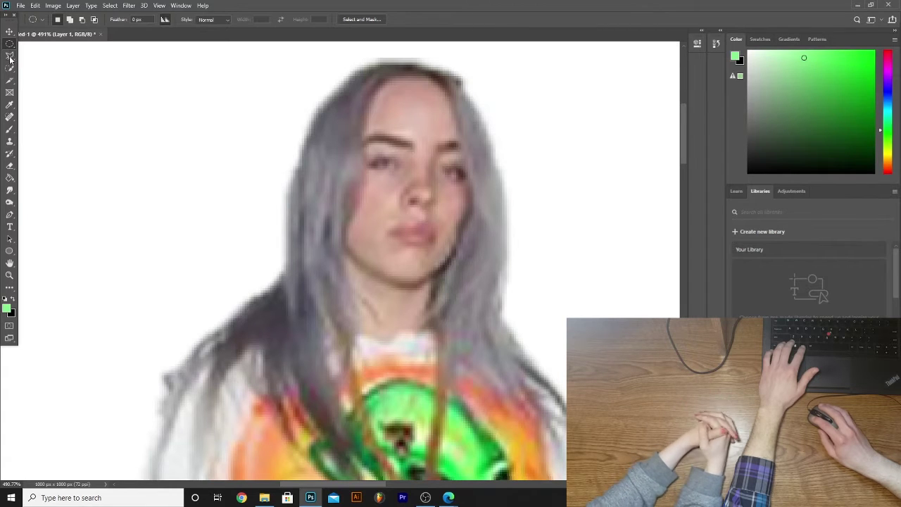
pyautogui.click(10, 68)
pyautogui.moveTo(405, 84); pyautogui.dragTo(488, 282)
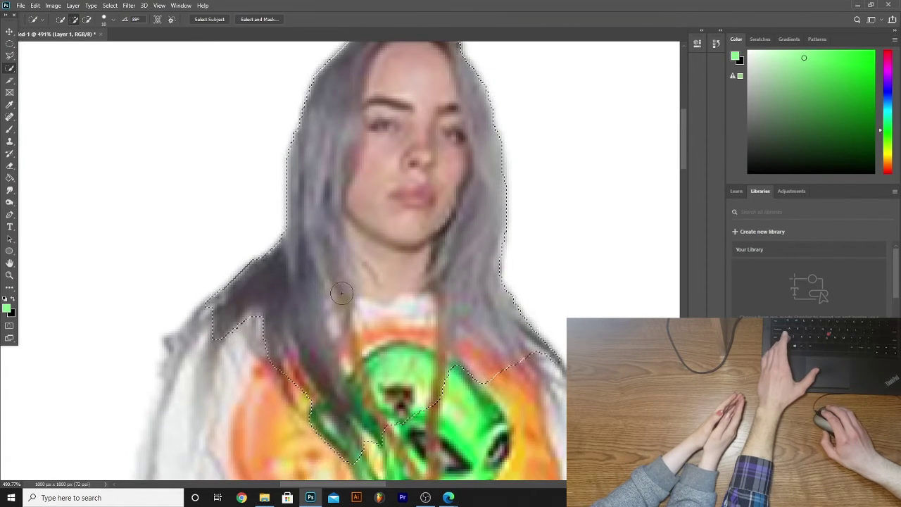
pyautogui.moveTo(495, 377); pyautogui.dragTo(432, 420)
pyautogui.moveTo(427, 361)
pyautogui.mouseDown()
pyautogui.moveTo(436, 345)
pyautogui.moveTo(451, 367)
pyautogui.moveTo(481, 378)
pyautogui.mouseUp()
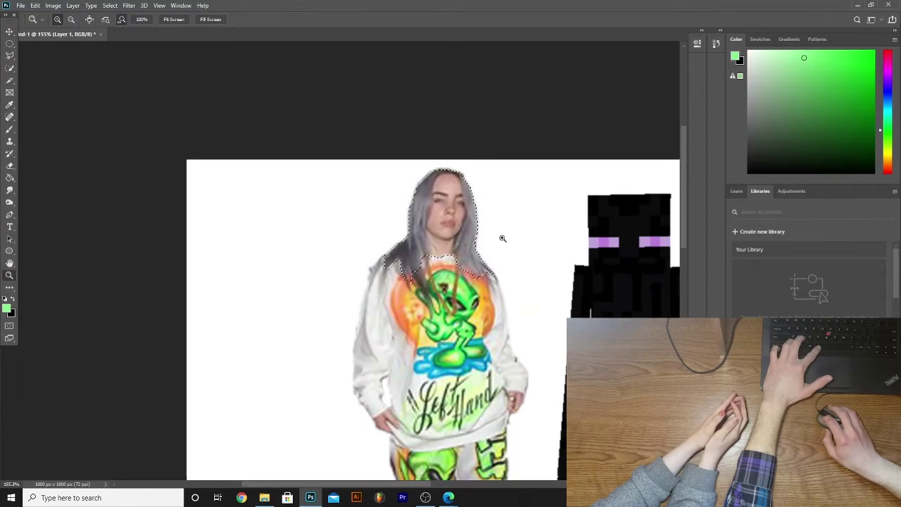
# Step: Try to move the selected head directly from the woman's cutout onto the enderman's head
pyautogui.moveTo(424, 231); pyautogui.dragTo(356, 230)
pyautogui.moveTo(333, 161); pyautogui.dragTo(361, 169)
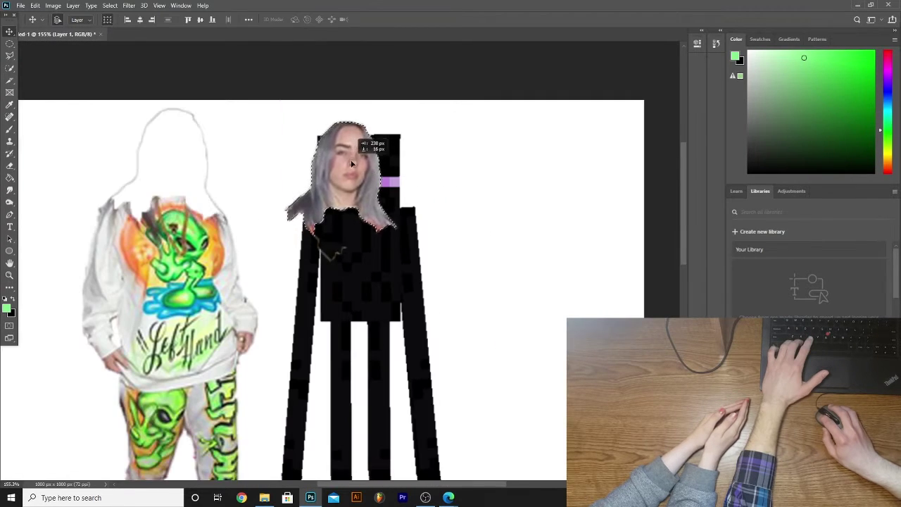
pyautogui.hotkey('ctrl', 'd')
pyautogui.hotkey('ctrl', 'x')
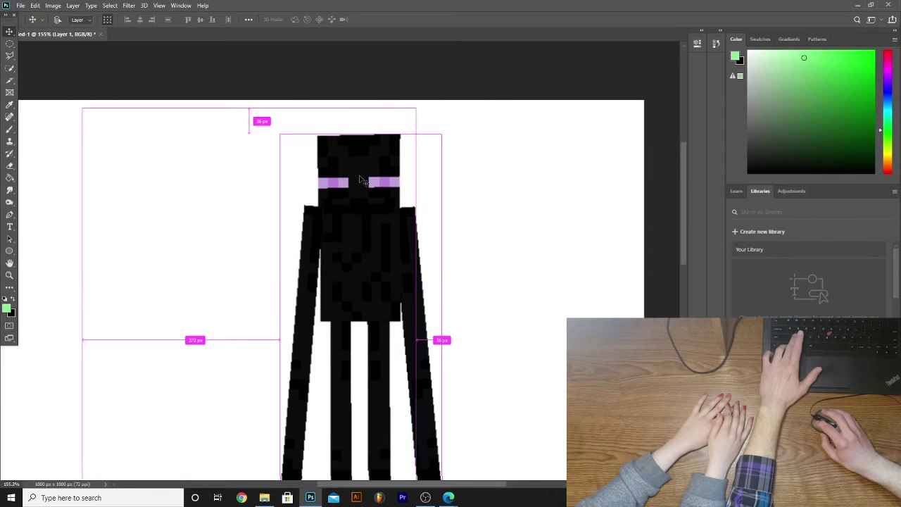
pyautogui.hotkey('ctrl', 'z')
pyautogui.hotkey('ctrl', 'z')
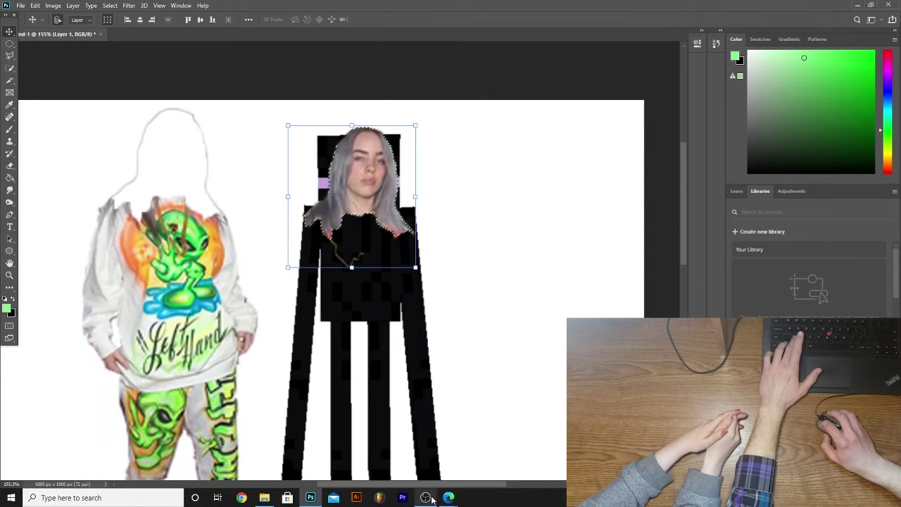
pyautogui.moveTo(366, 165)
pyautogui.mouseDown()
pyautogui.moveTo(378, 163)
pyautogui.moveTo(365, 157)
pyautogui.mouseUp()
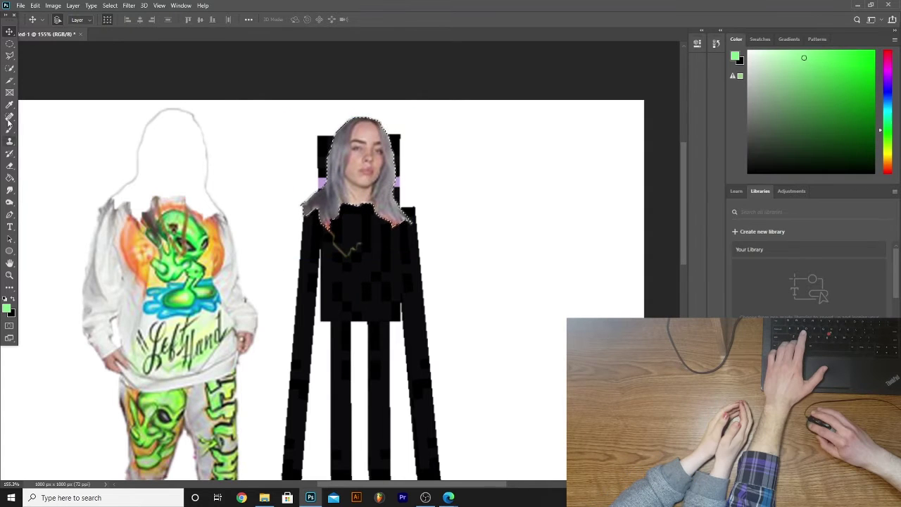
# Step: Try erasing the moved head and pasting a copy in its place, and undo back to the original head selection
pyautogui.click(10, 167)
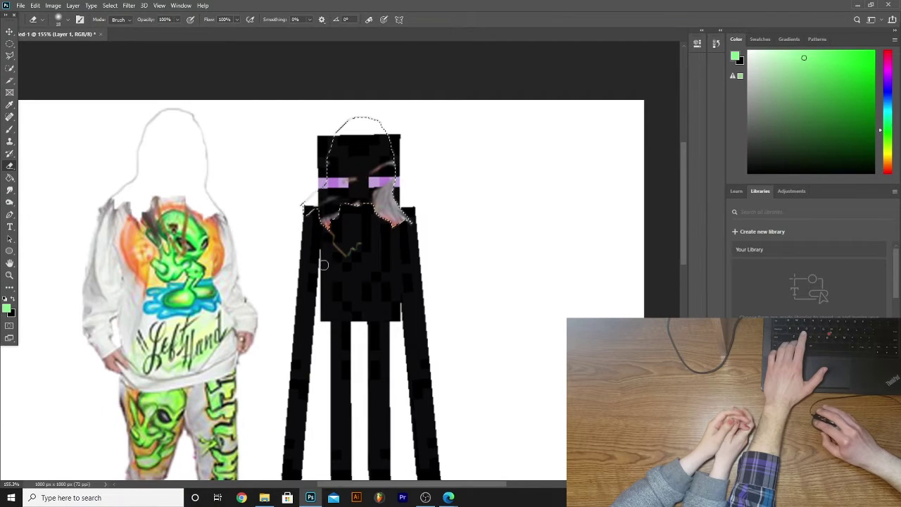
pyautogui.hotkey('ctrl', 'v')
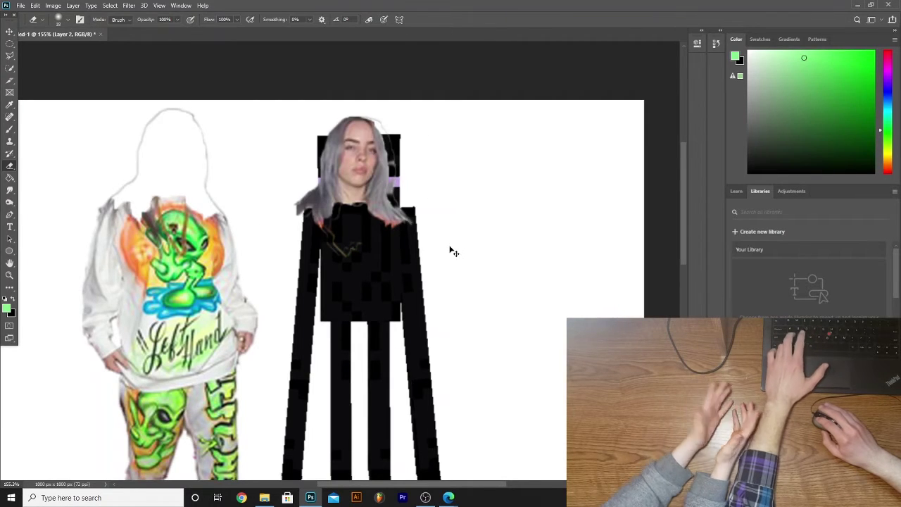
pyautogui.hotkey('ctrl', 'z')
pyautogui.hotkey('ctrl', 'z')
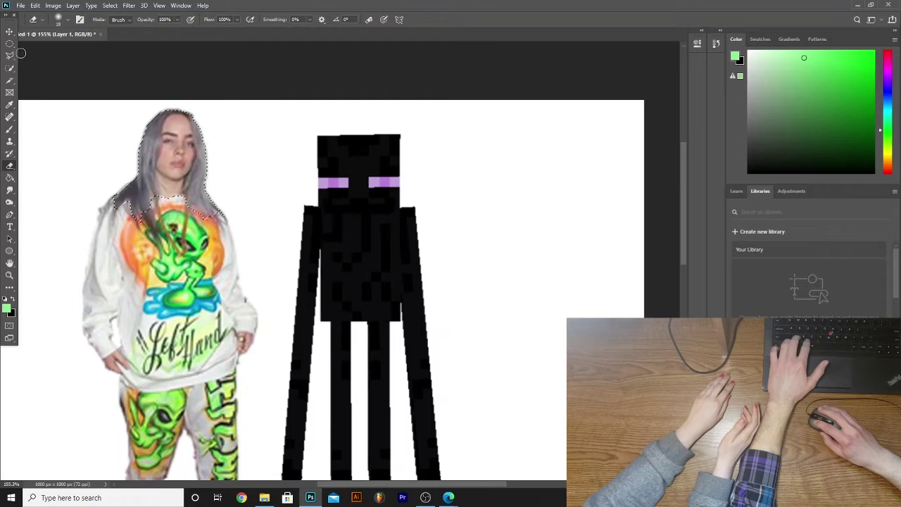
pyautogui.hotkey('ctrl', 'z')
pyautogui.hotkey('ctrl', 'z')
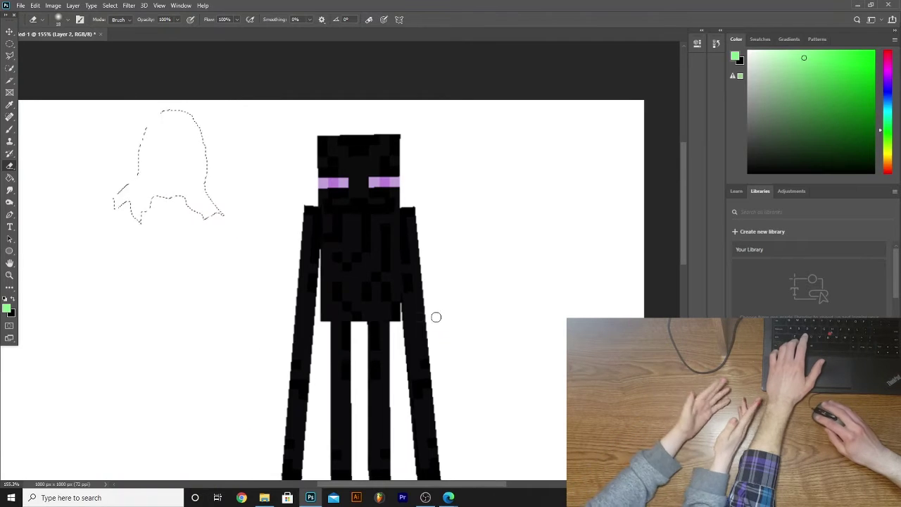
# Step: Paste the head as a separate layer, erase its leftover necklace fragment, and place it over the enderman's head
pyautogui.click(8, 45)
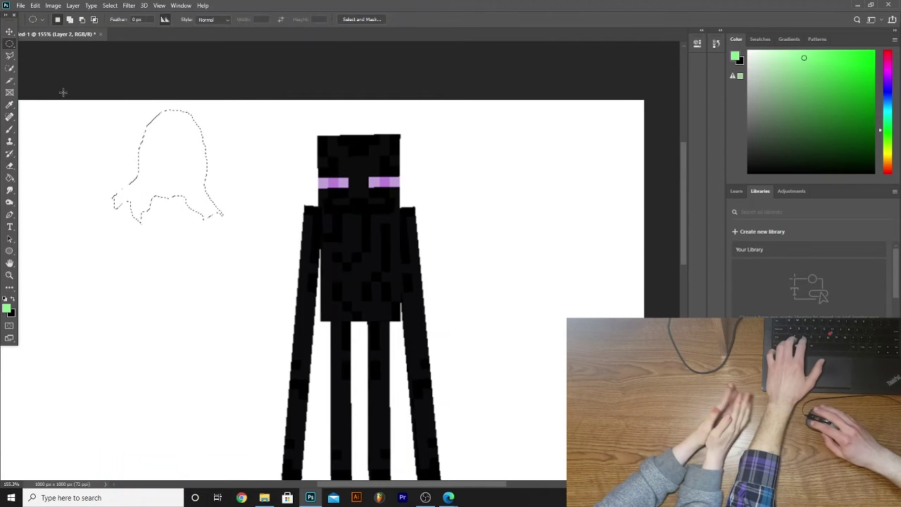
pyautogui.hotkey('ctrl', 'v')
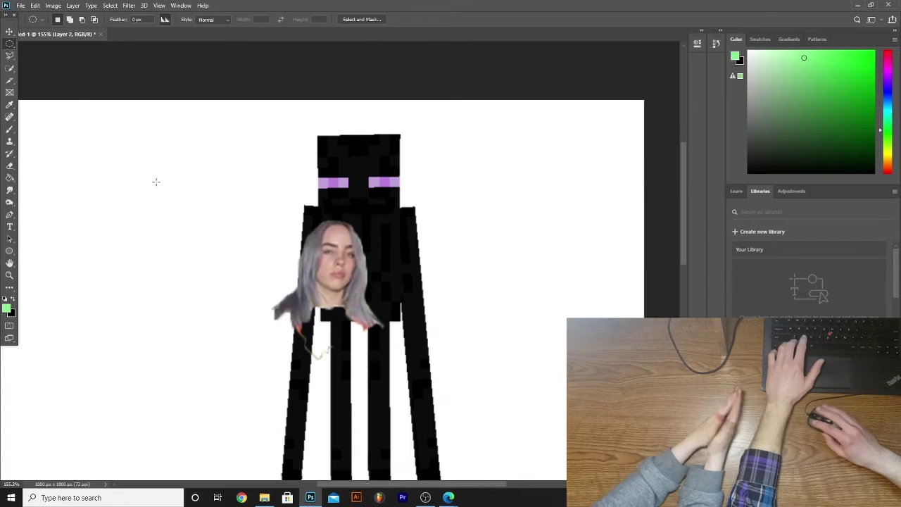
pyautogui.click(10, 32)
pyautogui.moveTo(337, 281); pyautogui.dragTo(144, 157)
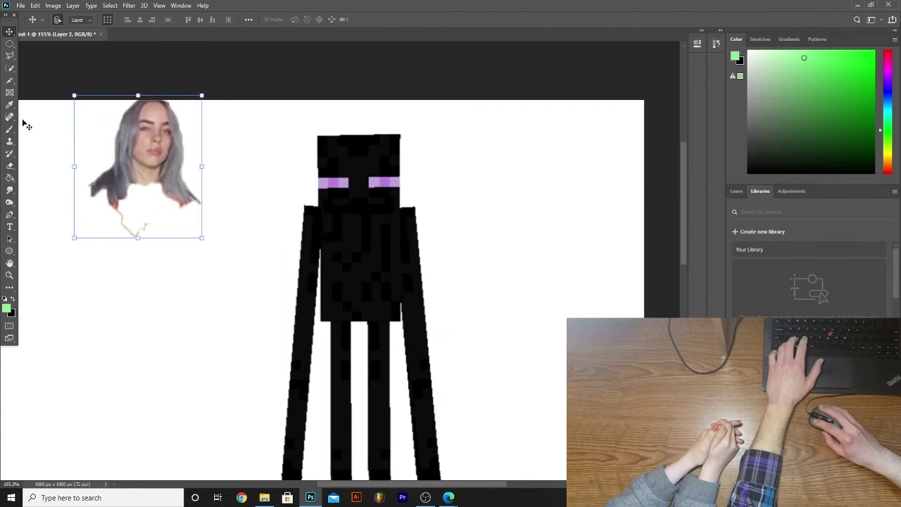
pyautogui.click(10, 167)
pyautogui.moveTo(146, 229); pyautogui.dragTo(122, 225)
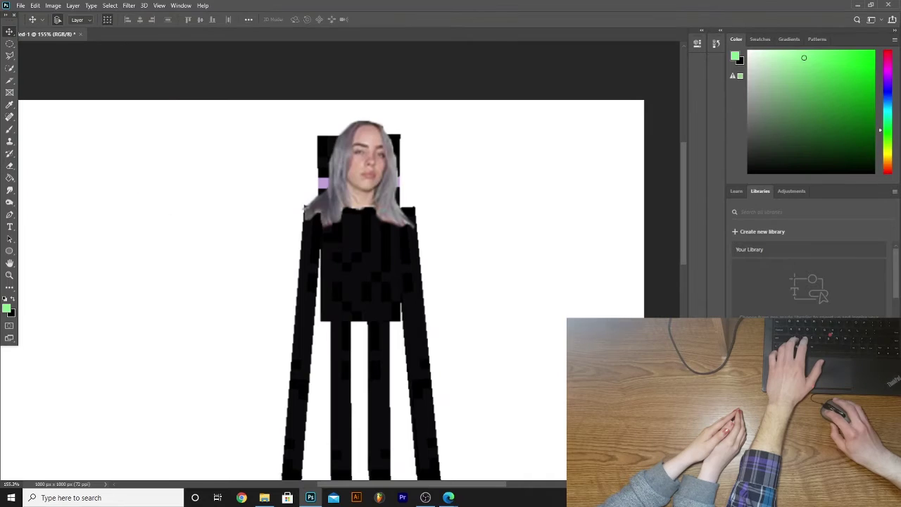
pyautogui.click(733, 401)
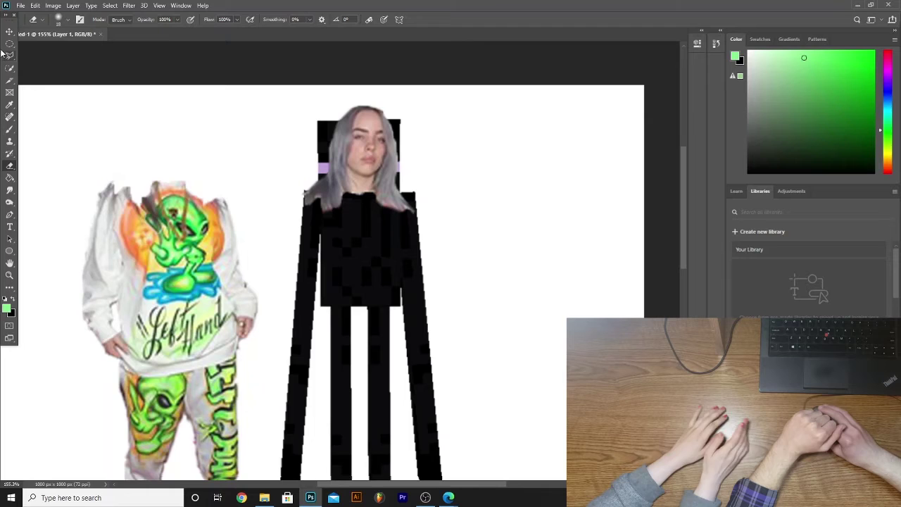
# Step: Outline the sleeve and hand nearest the enderman with the Polygonal Lasso and remove them from the sweatshirt cutout
pyautogui.press('w')
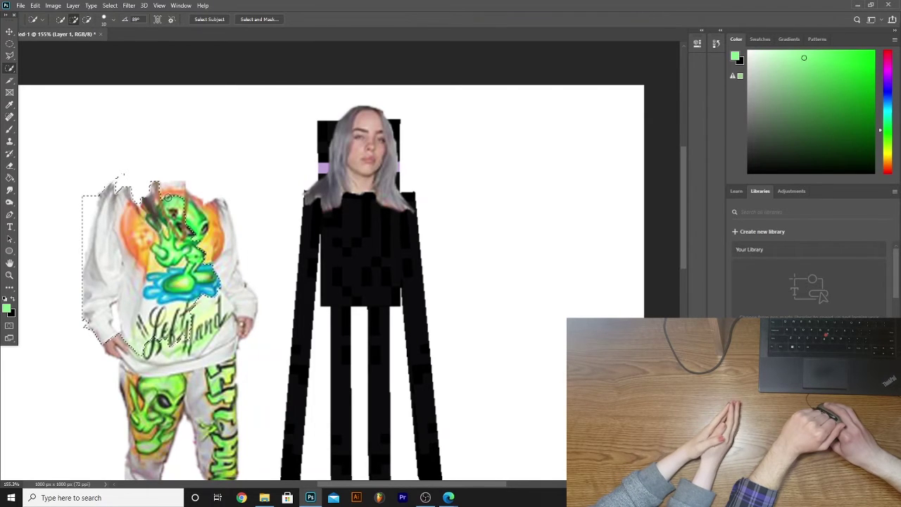
pyautogui.click(230, 272)
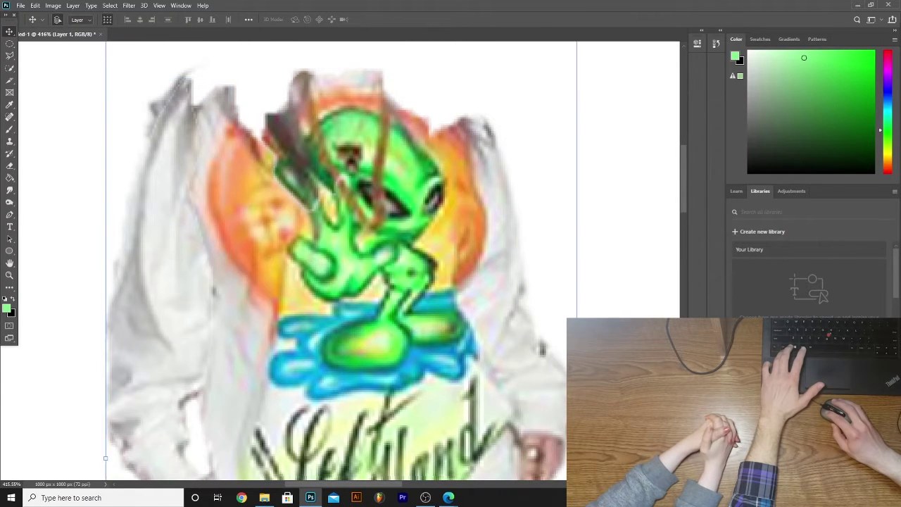
pyautogui.press('l')
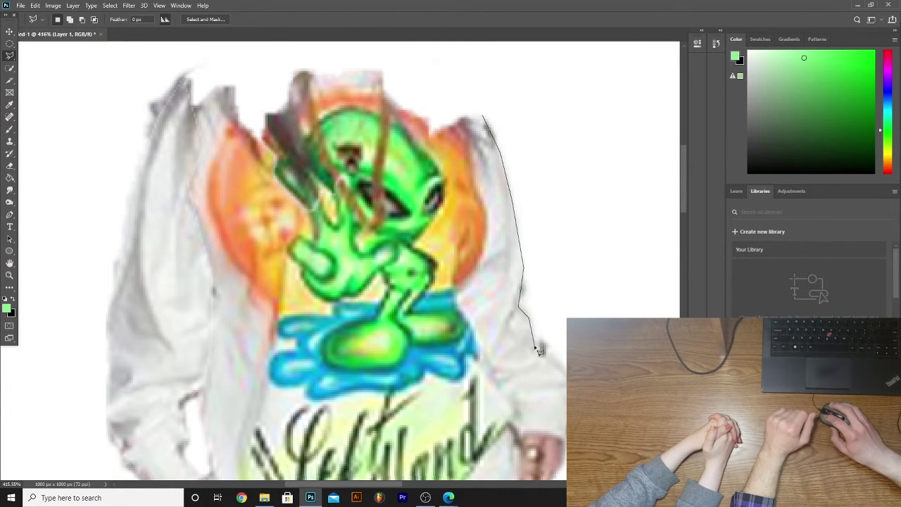
pyautogui.scroll(-3, 592, 402)
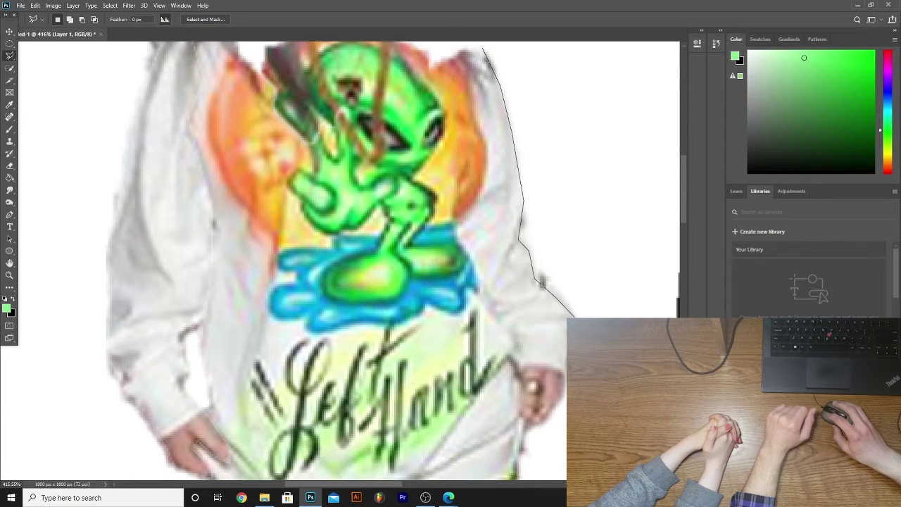
pyautogui.click(530, 426)
pyautogui.click(521, 352)
pyautogui.click(491, 273)
pyautogui.click(507, 190)
pyautogui.click(505, 113)
pyautogui.click(486, 58)
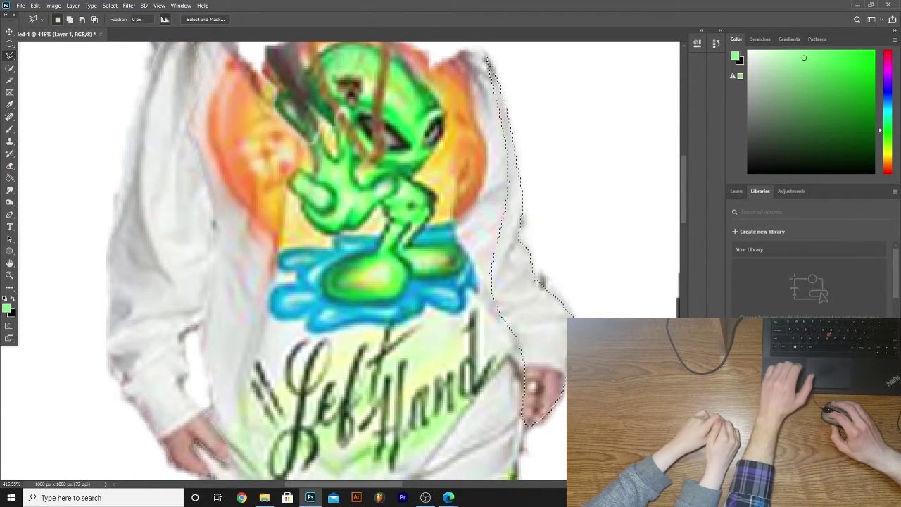
pyautogui.press('Delete')
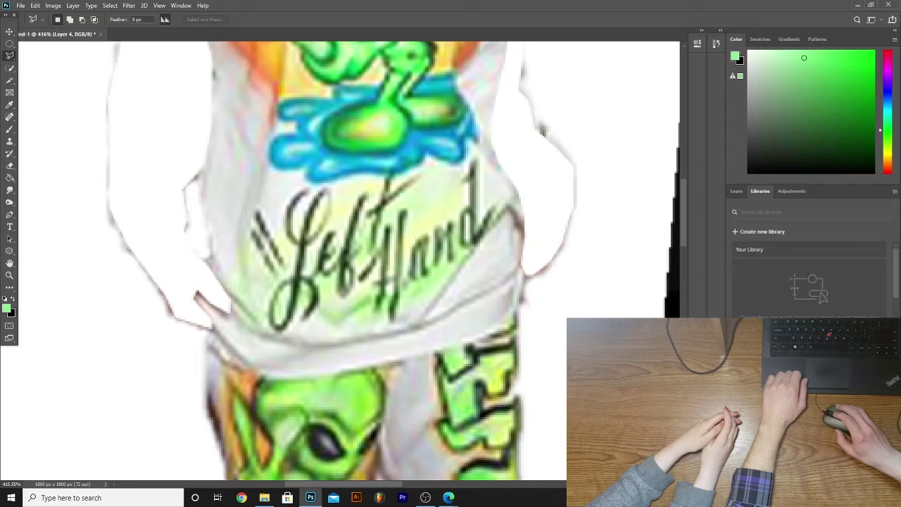
# Step: Outline the trousers from the sweatshirt hem to the ankles with the Polygonal Lasso and copy them to a new layer
pyautogui.scroll(-1, 372, 321)
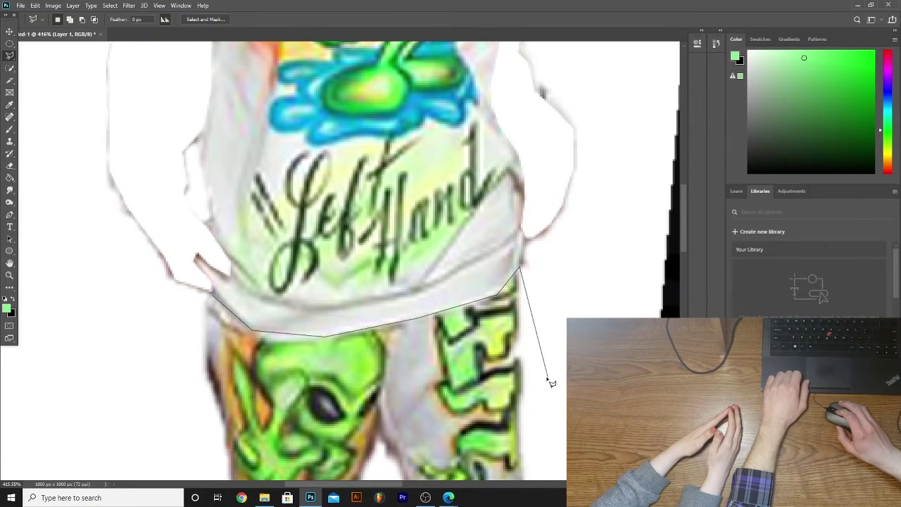
pyautogui.scroll(-5, 535, 352)
pyautogui.scroll(-4, 524, 386)
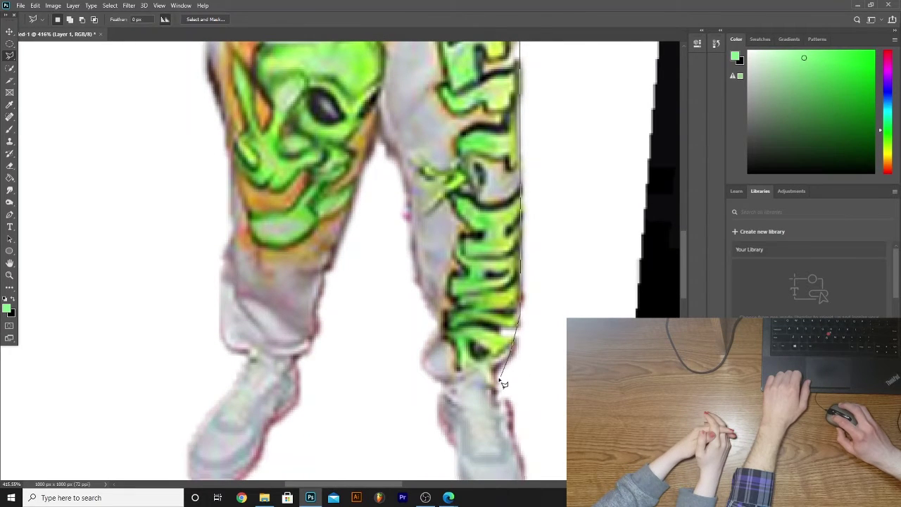
pyautogui.click(464, 399)
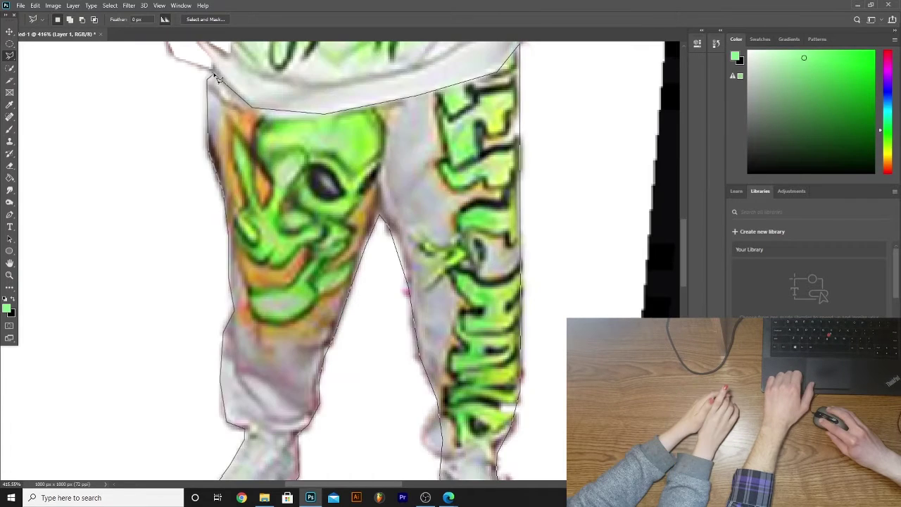
pyautogui.click(211, 73)
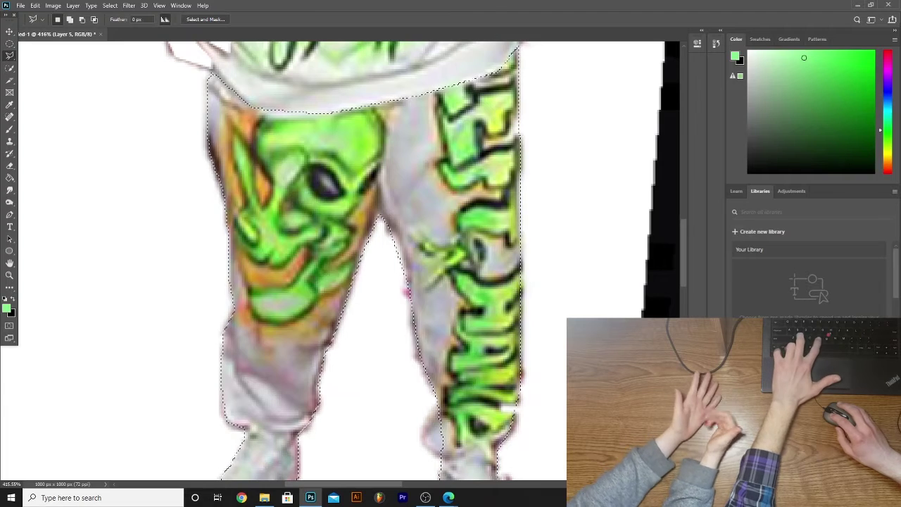
pyautogui.hotkey('ctrl', 'j')
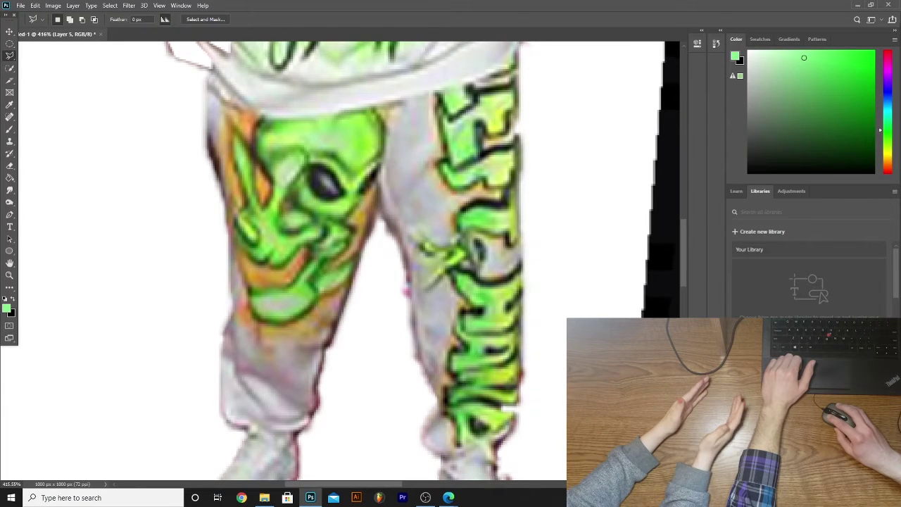
# Step: Erase the original trousers and shoes from the woman's body layer with the Eraser
pyautogui.click(733, 400)
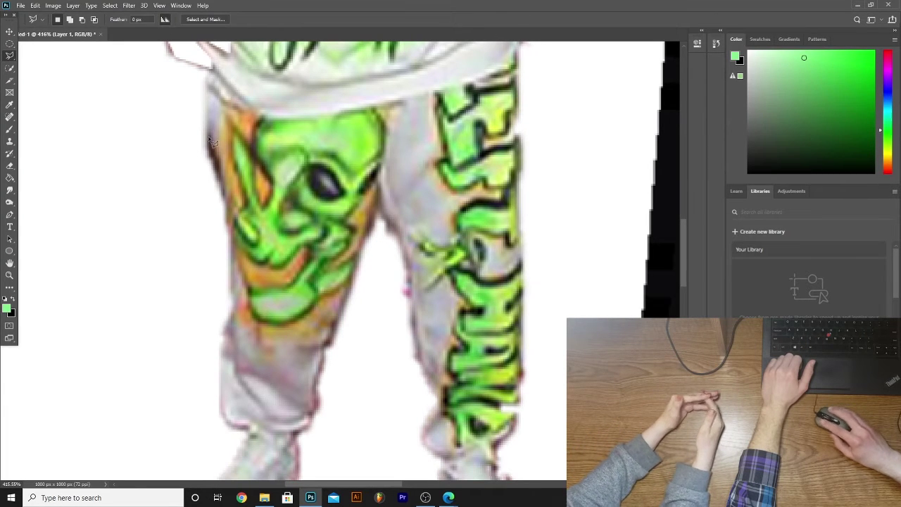
pyautogui.click(10, 166)
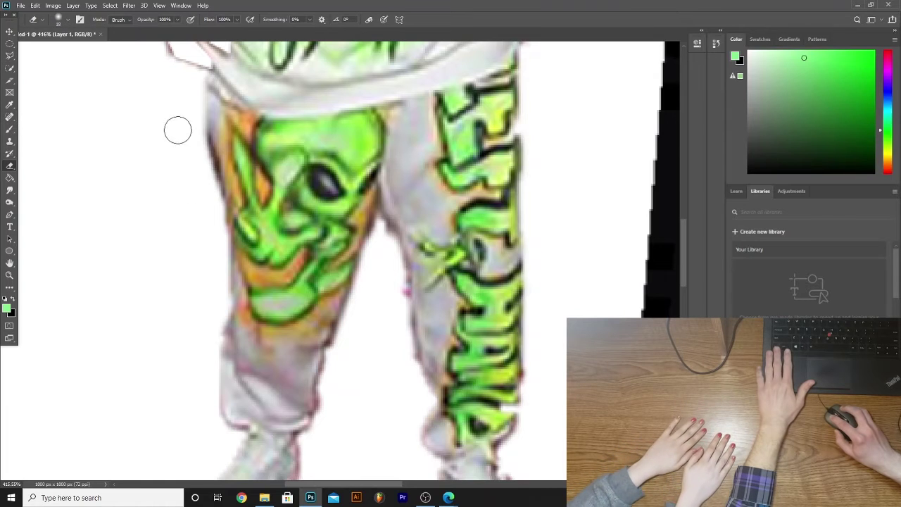
pyautogui.moveTo(204, 131)
pyautogui.mouseDown()
pyautogui.moveTo(478, 197)
pyautogui.moveTo(342, 173)
pyautogui.moveTo(487, 174)
pyautogui.moveTo(402, 435)
pyautogui.moveTo(457, 409)
pyautogui.moveTo(423, 407)
pyautogui.moveTo(496, 399)
pyautogui.moveTo(487, 409)
pyautogui.moveTo(444, 410)
pyautogui.moveTo(382, 381)
pyautogui.moveTo(501, 356)
pyautogui.moveTo(397, 352)
pyautogui.moveTo(513, 332)
pyautogui.moveTo(514, 306)
pyautogui.moveTo(355, 312)
pyautogui.moveTo(361, 281)
pyautogui.moveTo(494, 259)
pyautogui.moveTo(468, 244)
pyautogui.moveTo(232, 244)
pyautogui.moveTo(363, 230)
pyautogui.moveTo(193, 176)
pyautogui.mouseUp()
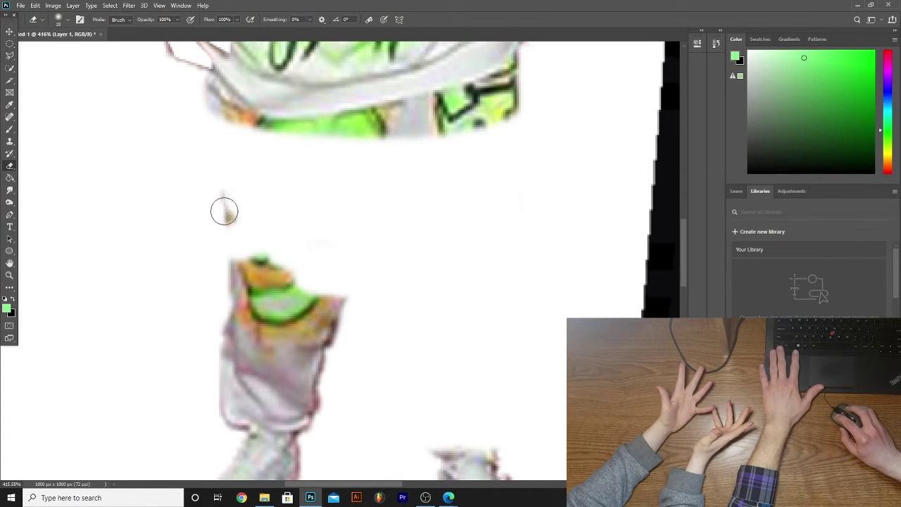
pyautogui.moveTo(243, 269)
pyautogui.mouseDown()
pyautogui.moveTo(303, 337)
pyautogui.moveTo(239, 411)
pyautogui.moveTo(189, 392)
pyautogui.moveTo(209, 434)
pyautogui.mouseUp()
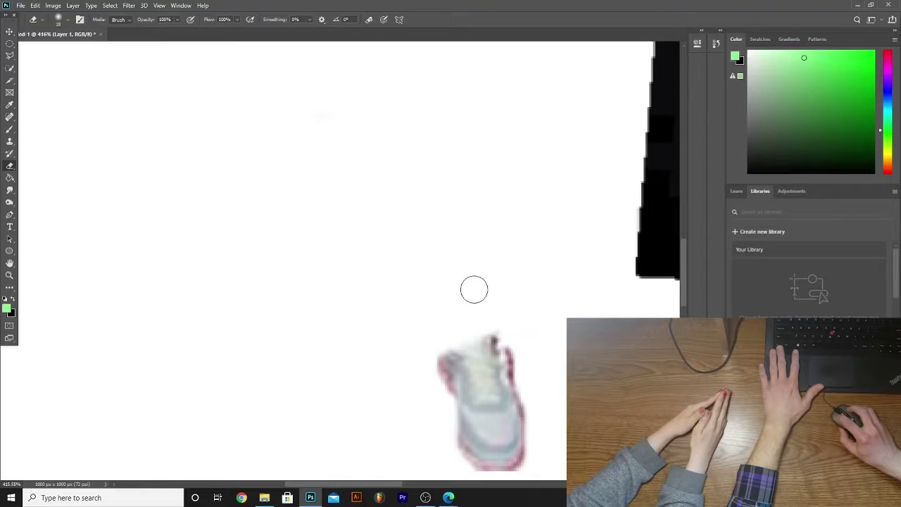
pyautogui.moveTo(512, 297)
pyautogui.mouseDown()
pyautogui.moveTo(491, 388)
pyautogui.moveTo(472, 371)
pyautogui.mouseUp()
# Step: Erase the sweatshirt and sleeve remnants, including their faint outlines, from the woman's body layer with the Eraser
pyautogui.scroll(4, 460, 238)
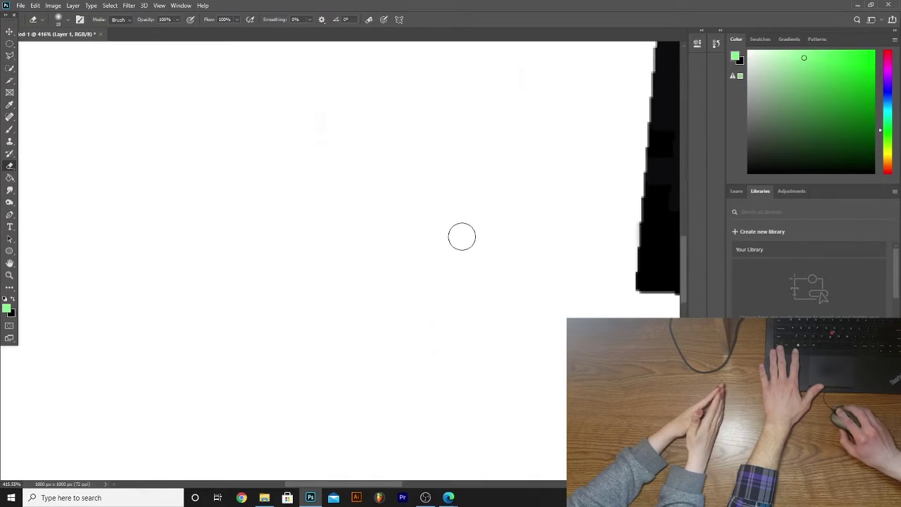
pyautogui.scroll(2, 368, 165)
pyautogui.scroll(6, 541, 129)
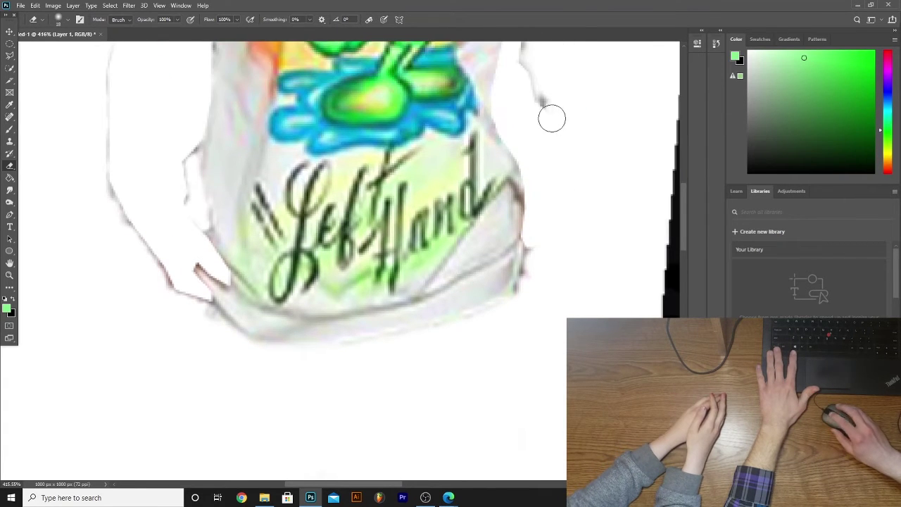
pyautogui.scroll(5, 556, 133)
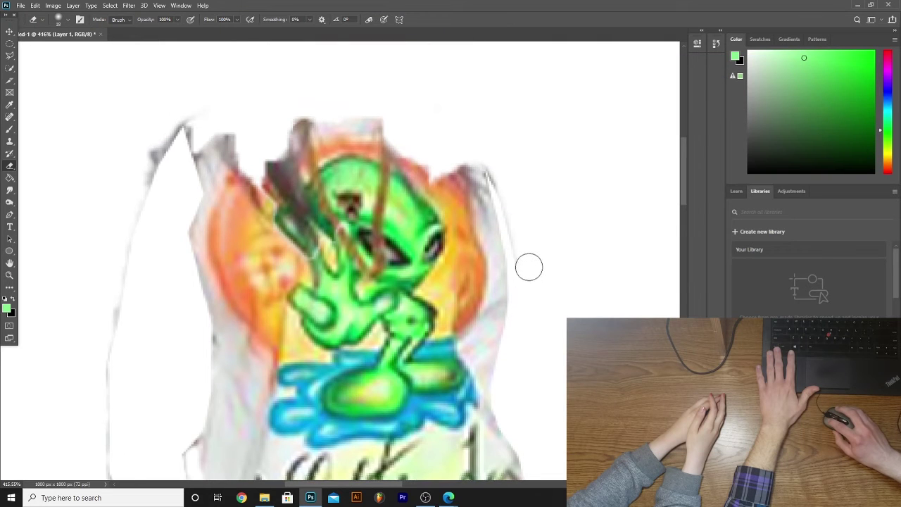
pyautogui.scroll(-5, 336, 52)
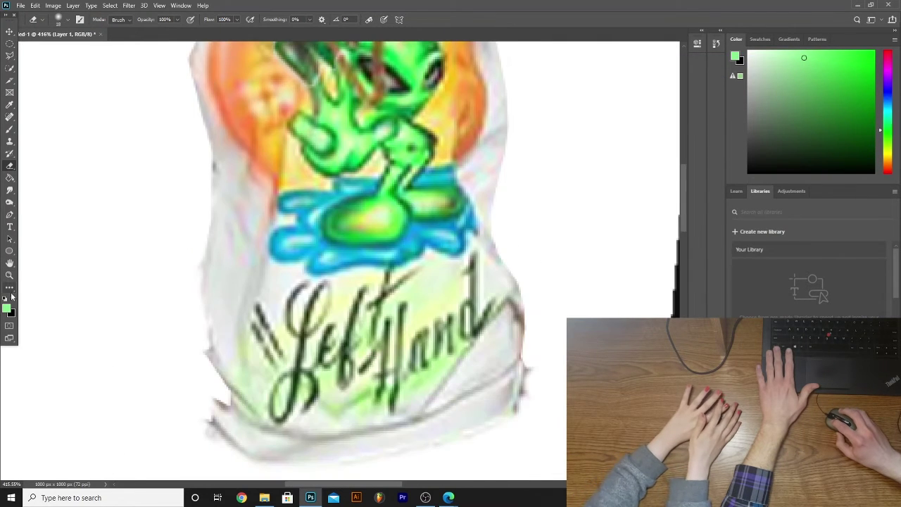
pyautogui.click(9, 277)
pyautogui.moveTo(390, 268)
pyautogui.mouseDown()
pyautogui.moveTo(310, 267)
pyautogui.moveTo(352, 268)
pyautogui.mouseUp()
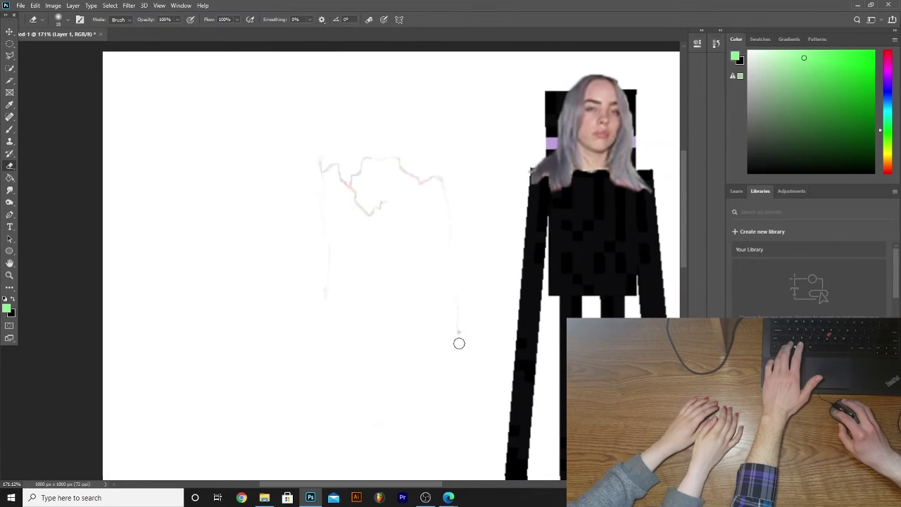
pyautogui.moveTo(437, 244)
pyautogui.mouseDown()
pyautogui.moveTo(369, 161)
pyautogui.moveTo(323, 159)
pyautogui.mouseUp()
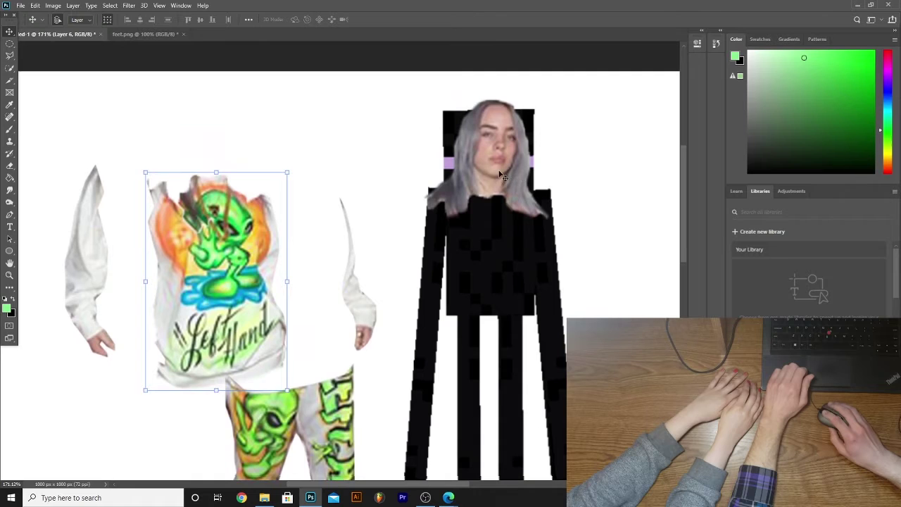
# Step: Position the head over the enderman's head and warp it wider to cover the block shape
pyautogui.click(491, 162)
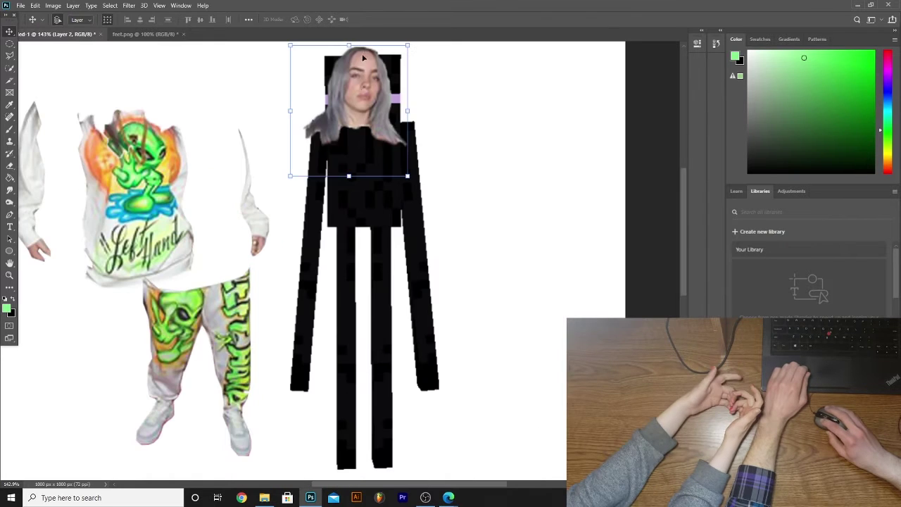
pyautogui.moveTo(362, 58); pyautogui.dragTo(368, 63)
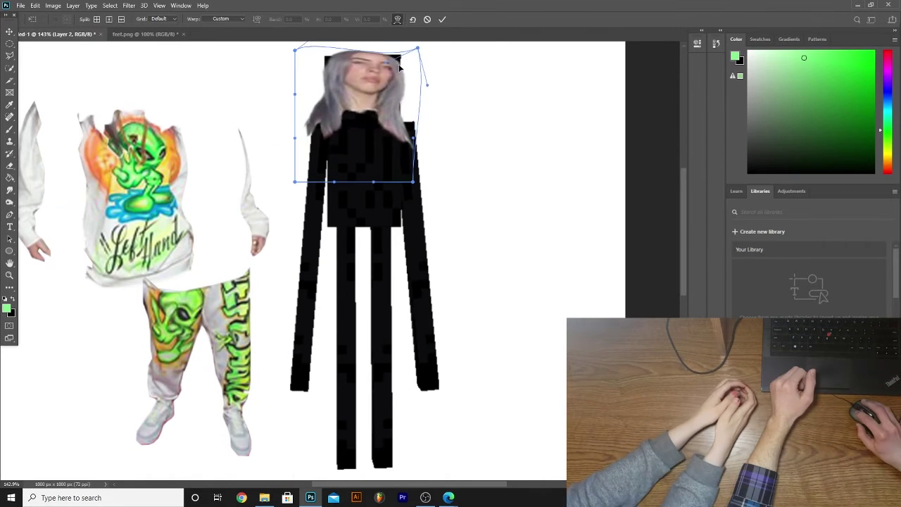
pyautogui.moveTo(394, 106)
pyautogui.mouseDown()
pyautogui.moveTo(413, 122)
pyautogui.moveTo(395, 122)
pyautogui.mouseUp()
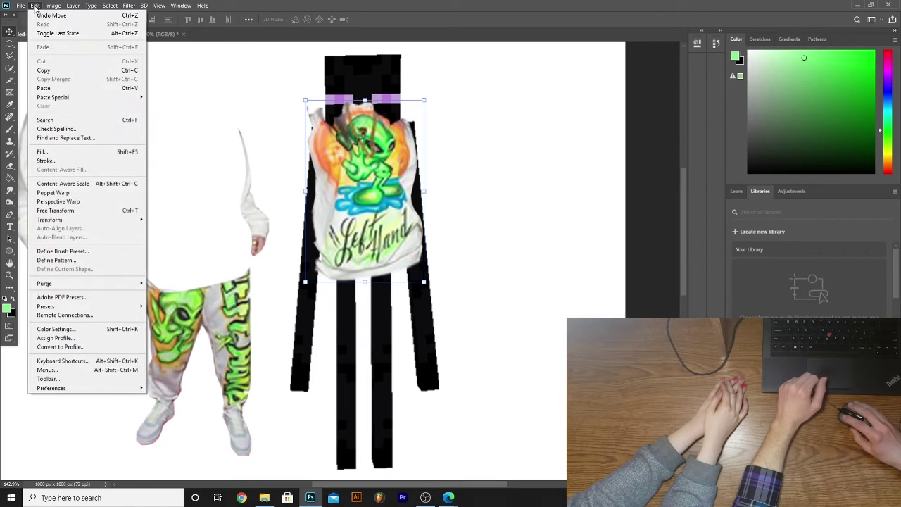
# Step: Warp the sweatshirt body to the enderman's rectangular torso, pulling its sides and hem in to fit
pyautogui.moveTo(53, 220)
pyautogui.click(169, 281)
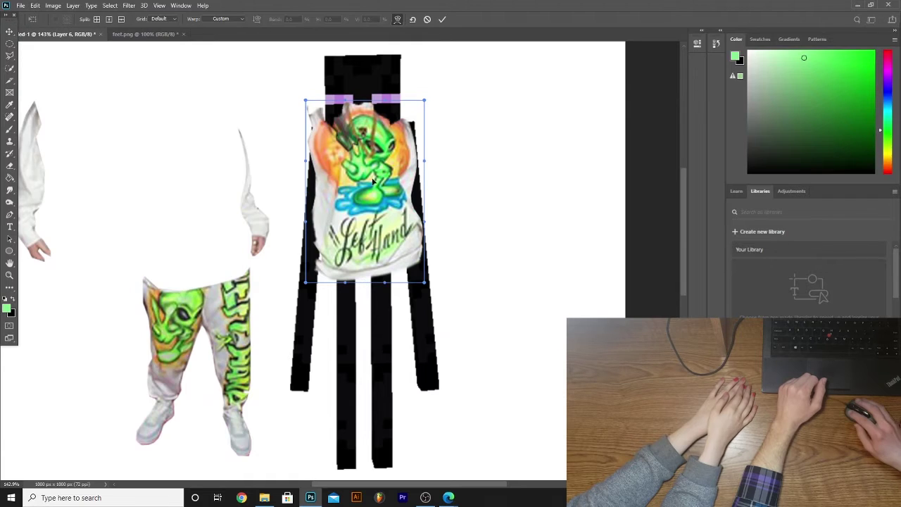
pyautogui.moveTo(390, 166); pyautogui.dragTo(348, 145)
pyautogui.moveTo(367, 259); pyautogui.dragTo(332, 201)
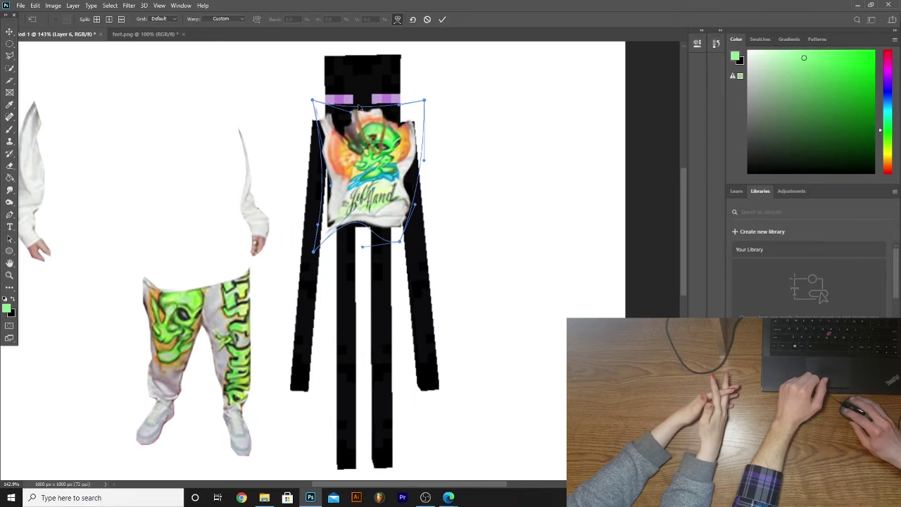
pyautogui.press('Return')
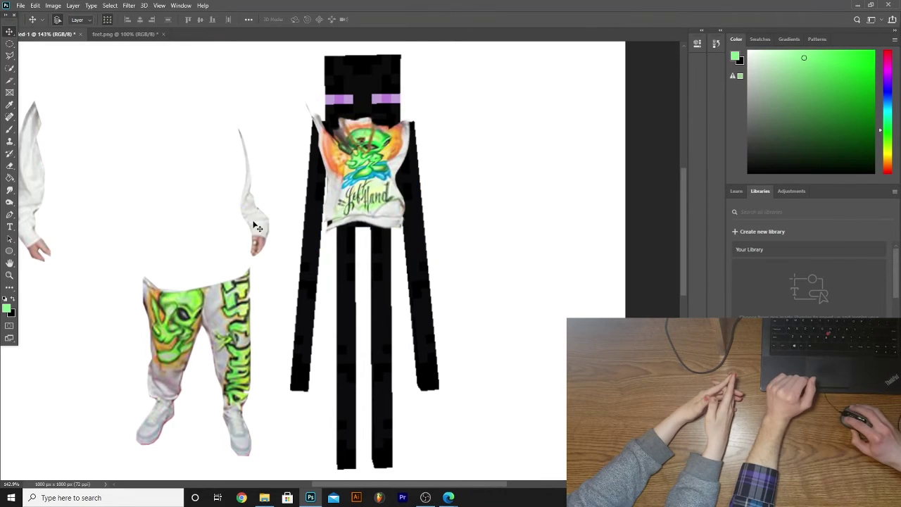
# Step: Move the sleeve nearest the enderman onto its adjoining shirt shoulder and warp it down the long arm to the hand
pyautogui.moveTo(258, 225); pyautogui.dragTo(446, 213)
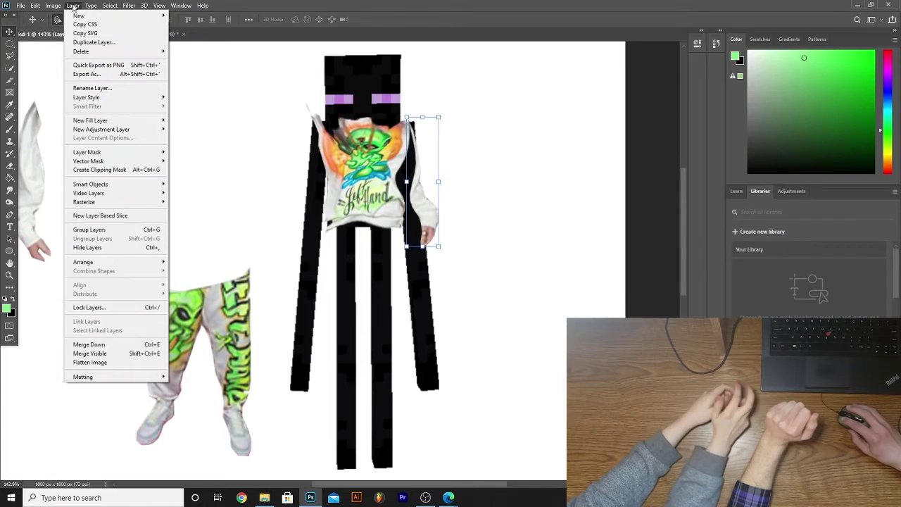
pyautogui.click(62, 5)
pyautogui.click(35, 6)
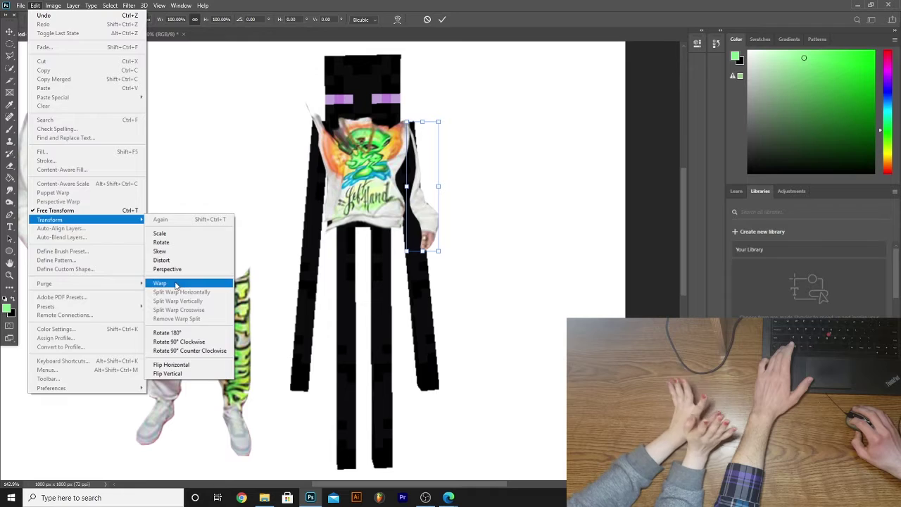
pyautogui.click(173, 284)
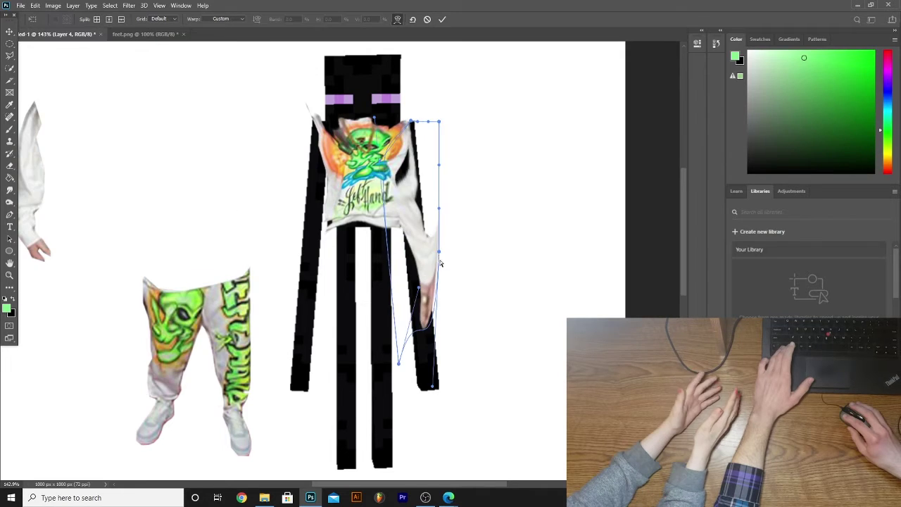
pyautogui.moveTo(440, 221); pyautogui.dragTo(428, 263)
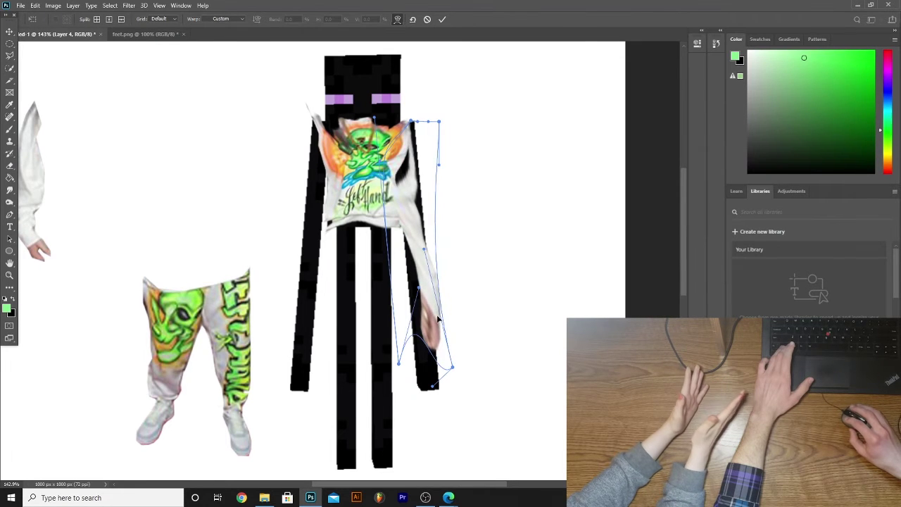
pyautogui.moveTo(438, 319); pyautogui.dragTo(423, 371)
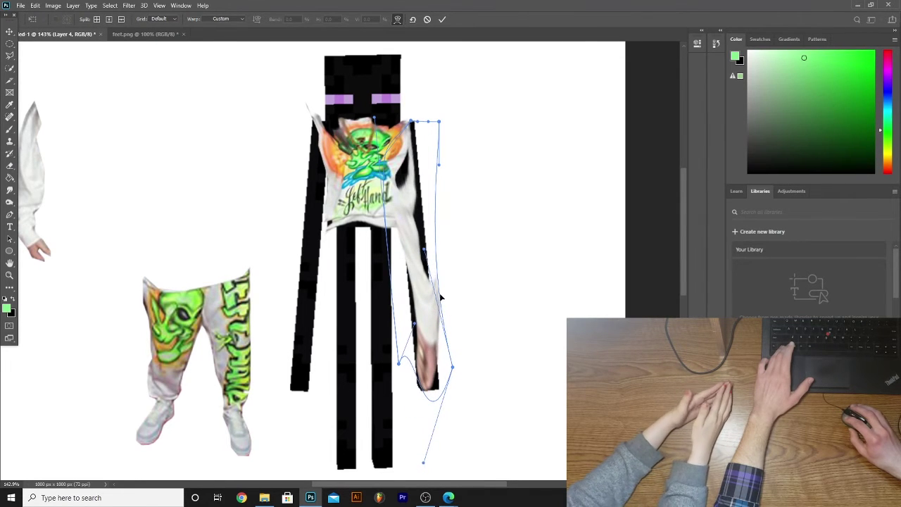
pyautogui.moveTo(441, 297)
pyautogui.mouseDown()
pyautogui.moveTo(423, 281)
pyautogui.moveTo(432, 295)
pyautogui.mouseUp()
pyautogui.moveTo(432, 257); pyautogui.dragTo(423, 227)
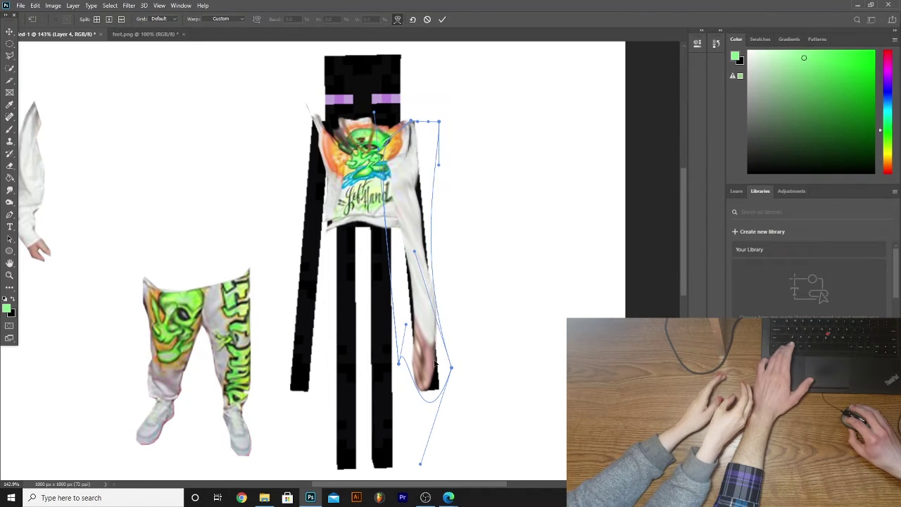
pyautogui.moveTo(435, 364); pyautogui.dragTo(438, 363)
pyautogui.moveTo(419, 290); pyautogui.dragTo(416, 290)
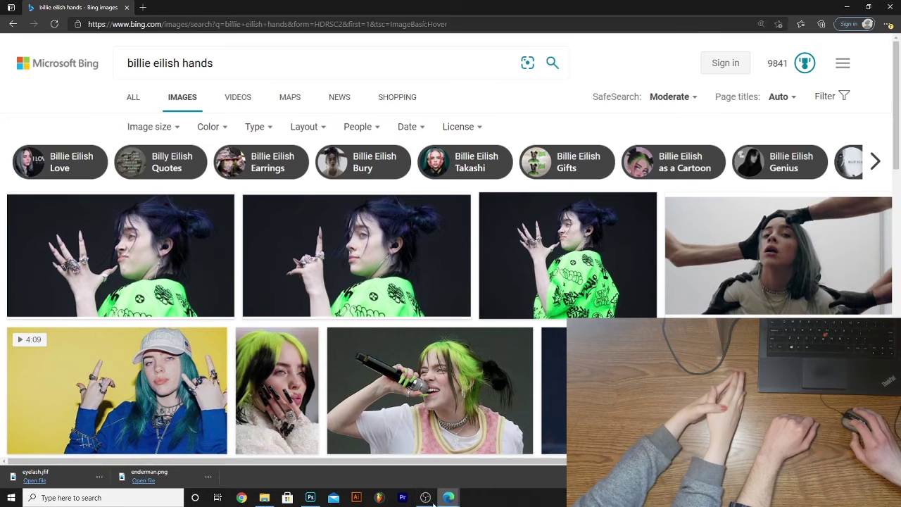
# Step: Check the Billie Eilish hands and velociraptor claws image results in Microsoft Edge and enter falcon as a Bing search term
pyautogui.click(310, 498)
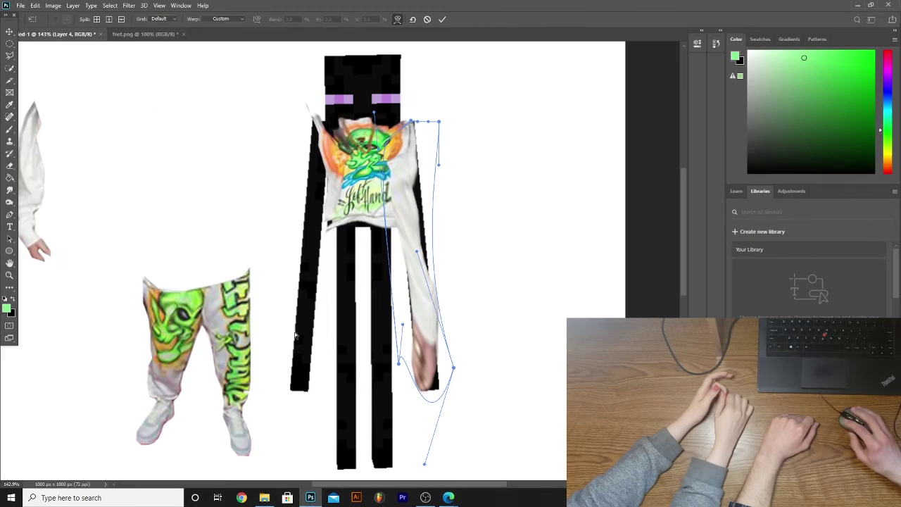
pyautogui.hotkey('alt', 'Tab')
pyautogui.click(168, 9)
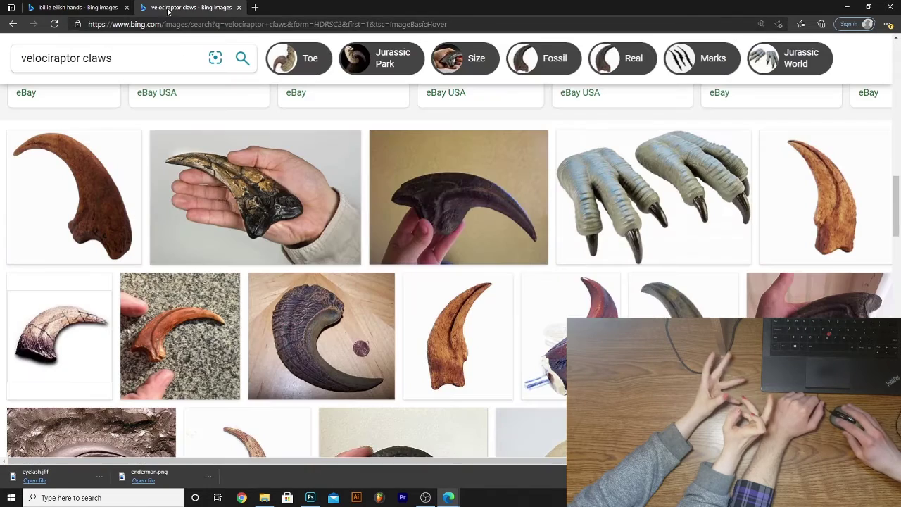
pyautogui.click(116, 69)
pyautogui.write('falcon')
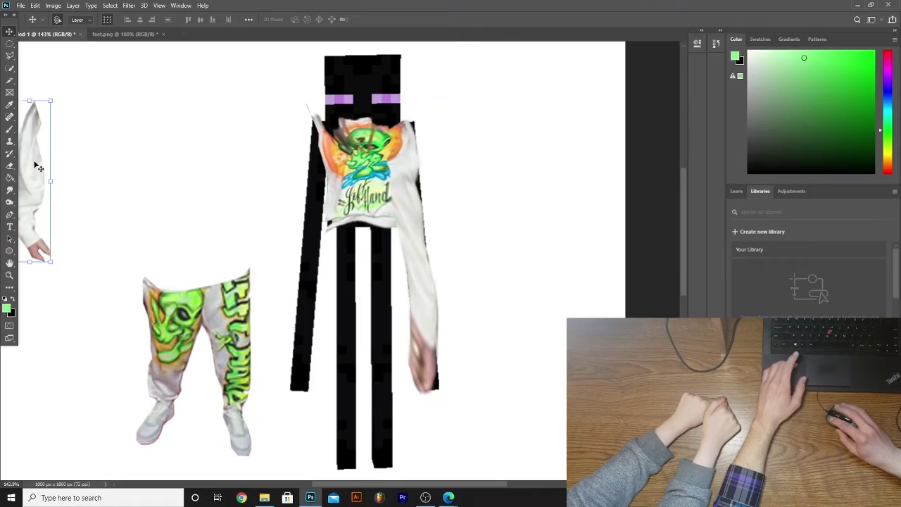
# Step: Move the remaining sleeve onto the enderman's uncovered arm and warp it along the arm's full length, including the hand
pyautogui.moveTo(39, 168); pyautogui.dragTo(321, 185)
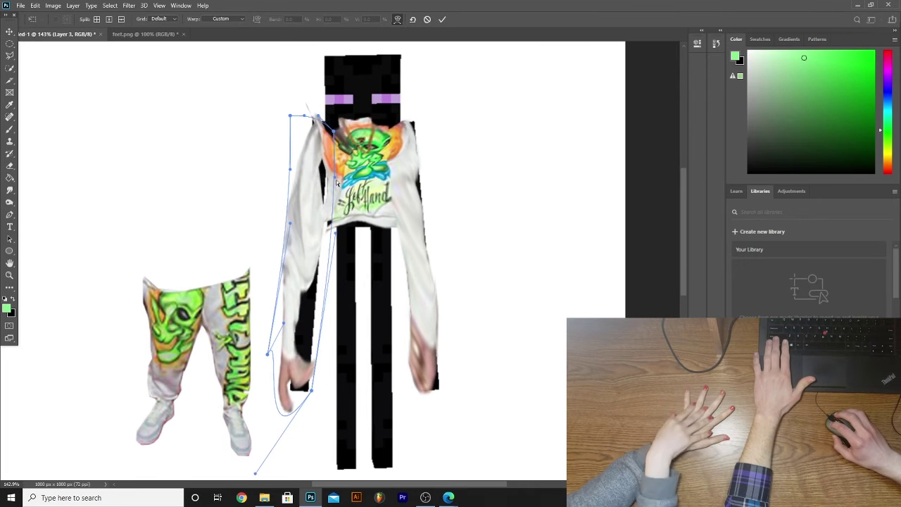
pyautogui.moveTo(335, 178); pyautogui.dragTo(328, 206)
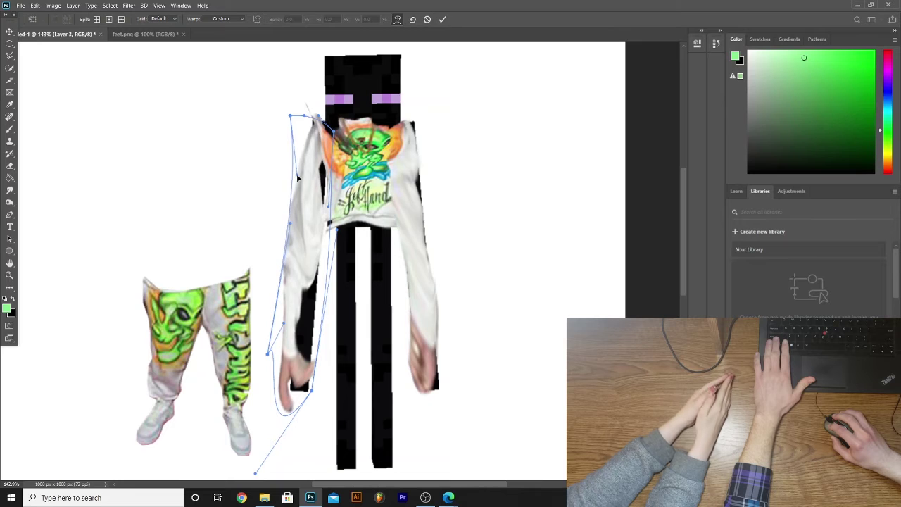
pyautogui.moveTo(298, 176); pyautogui.dragTo(326, 180)
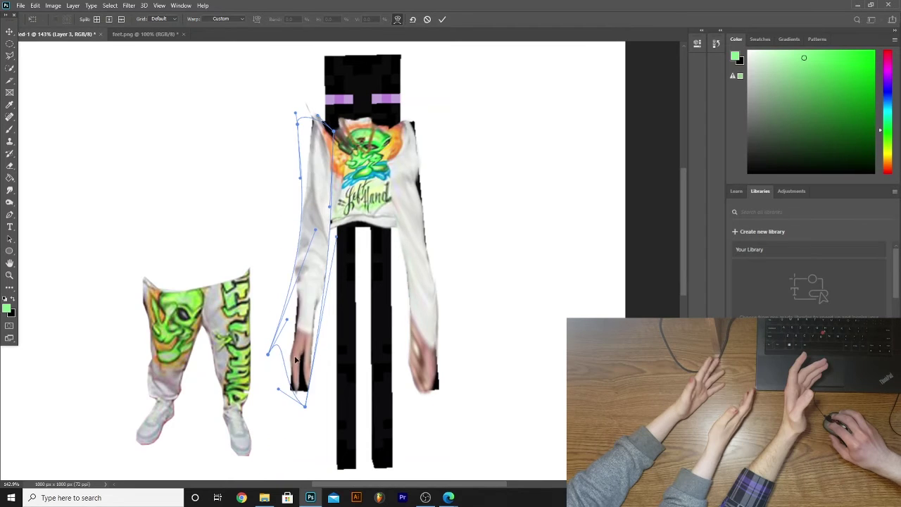
pyautogui.moveTo(295, 361); pyautogui.dragTo(294, 357)
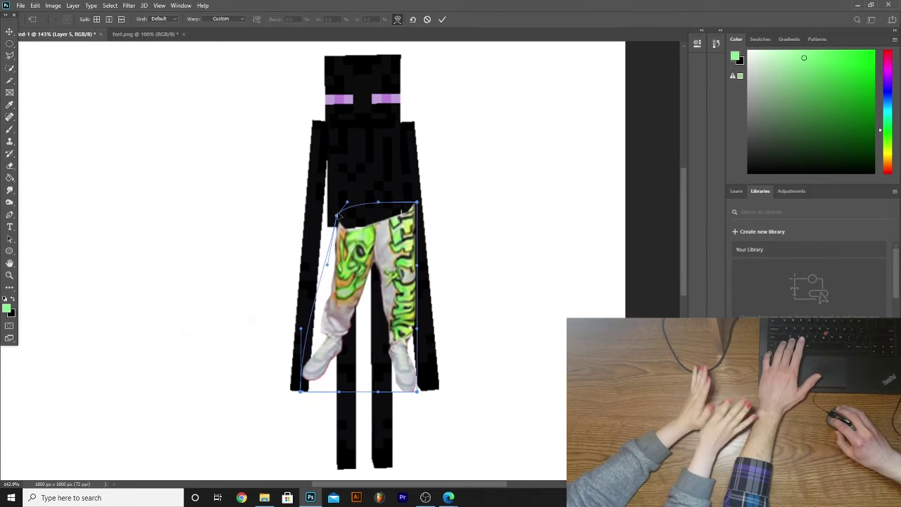
# Step: Try to warp the trousers as one piece over both of the enderman's legs
pyautogui.moveTo(337, 216); pyautogui.dragTo(339, 222)
pyautogui.moveTo(418, 205); pyautogui.dragTo(374, 231)
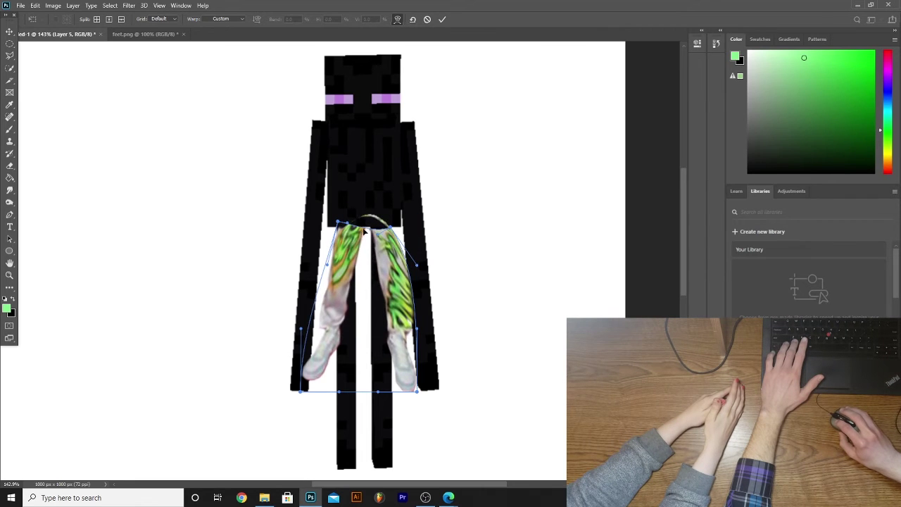
# Step: Select the lettered trouser leg with the Rectangular Marquee and delete it from the original trousers layer, keeping its separate copy
pyautogui.moveTo(212, 127); pyautogui.dragTo(270, 385)
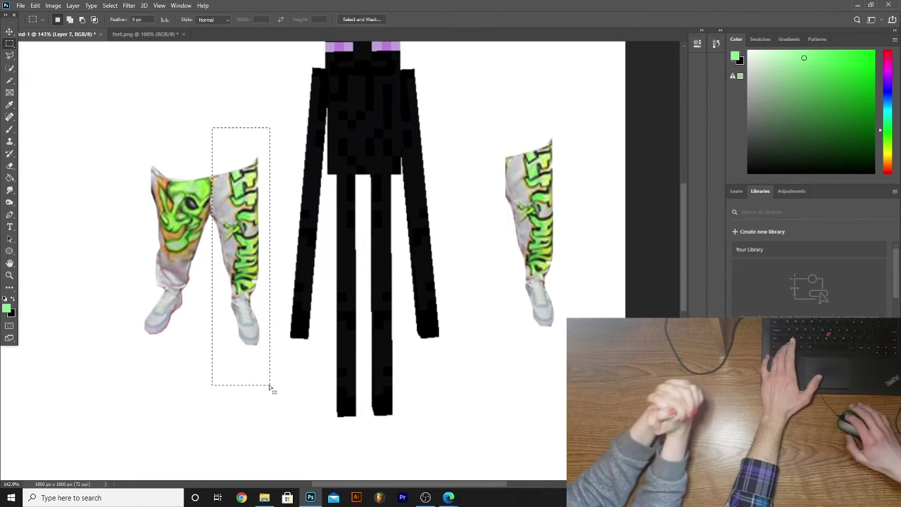
pyautogui.click(735, 415)
pyautogui.click(735, 415)
pyautogui.click(781, 416)
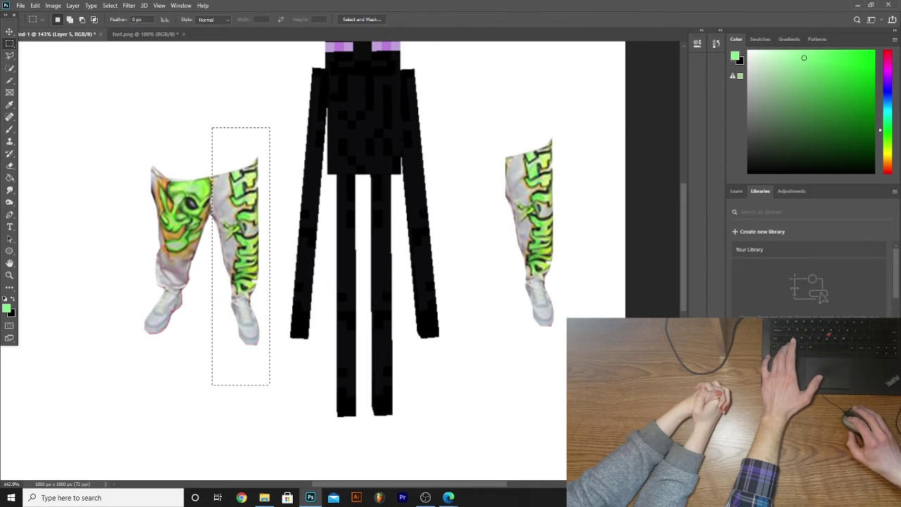
pyautogui.press('Delete')
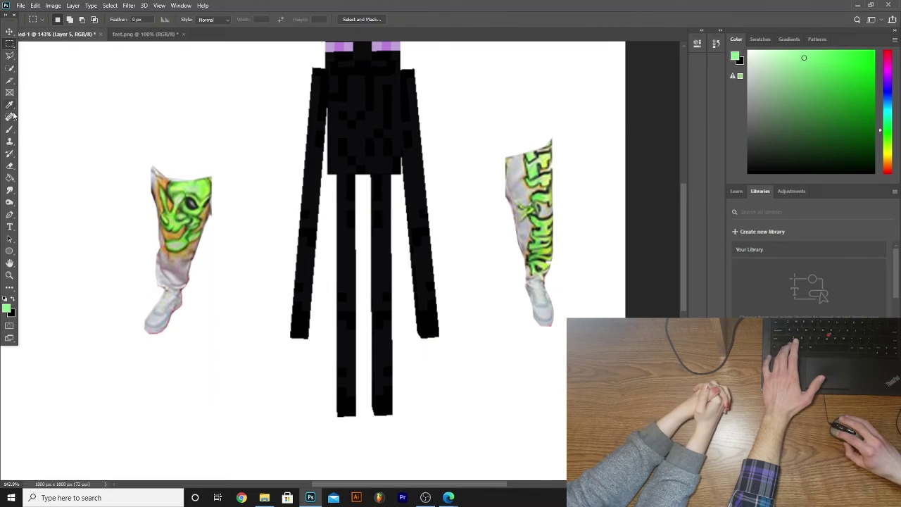
pyautogui.click(9, 166)
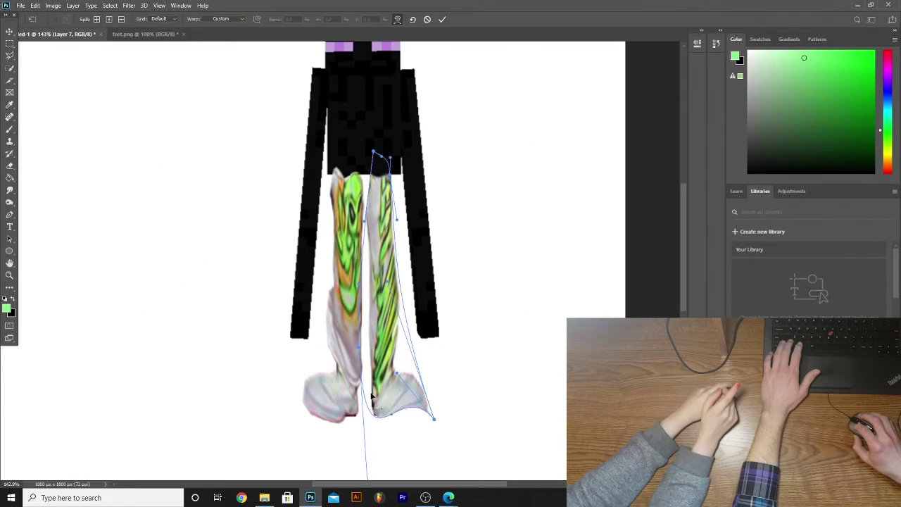
# Step: Finish warping the lettered trouser leg and shoe to the enderman's leg and set the assembled figure beside the enderman
pyautogui.moveTo(371, 396); pyautogui.dragTo(364, 388)
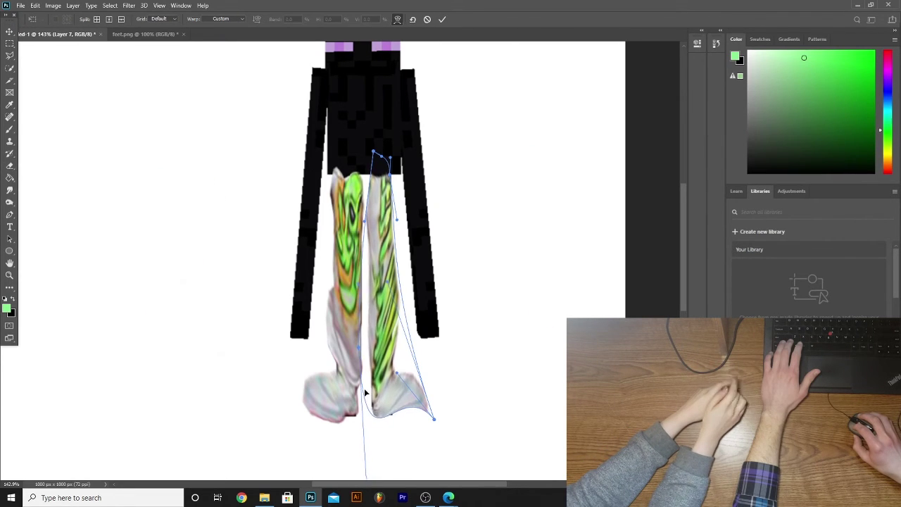
pyautogui.click(9, 32)
pyautogui.click(116, 166)
pyautogui.press('z')
pyautogui.moveTo(173, 249); pyautogui.dragTo(163, 250)
pyautogui.scroll(-2, 163, 250)
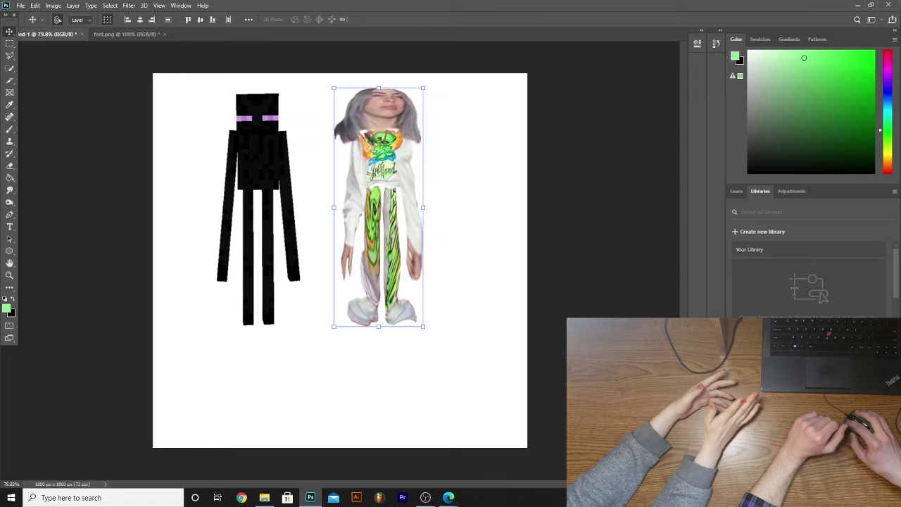
# Step: Smudge away the nose and mouth on the assembled figure's face at 50% strength
pyautogui.press('z')
pyautogui.moveTo(378, 101); pyautogui.dragTo(439, 109)
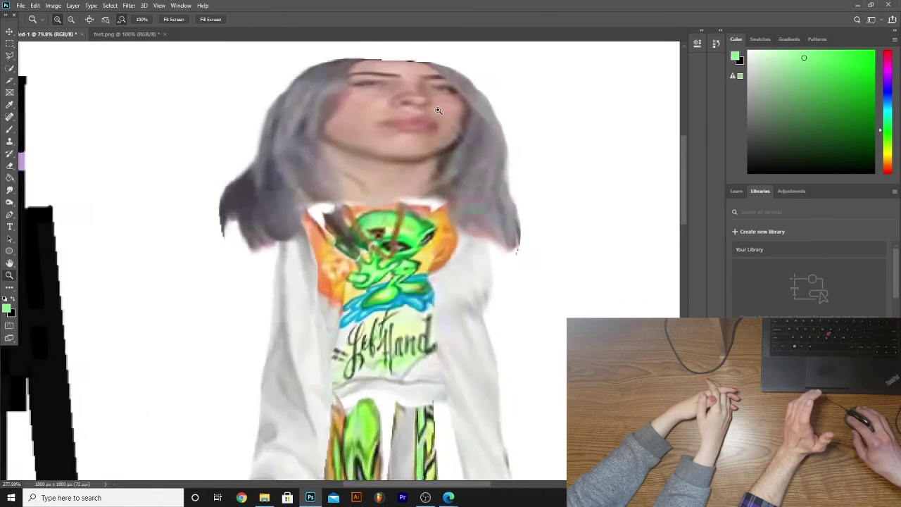
pyautogui.click(9, 43)
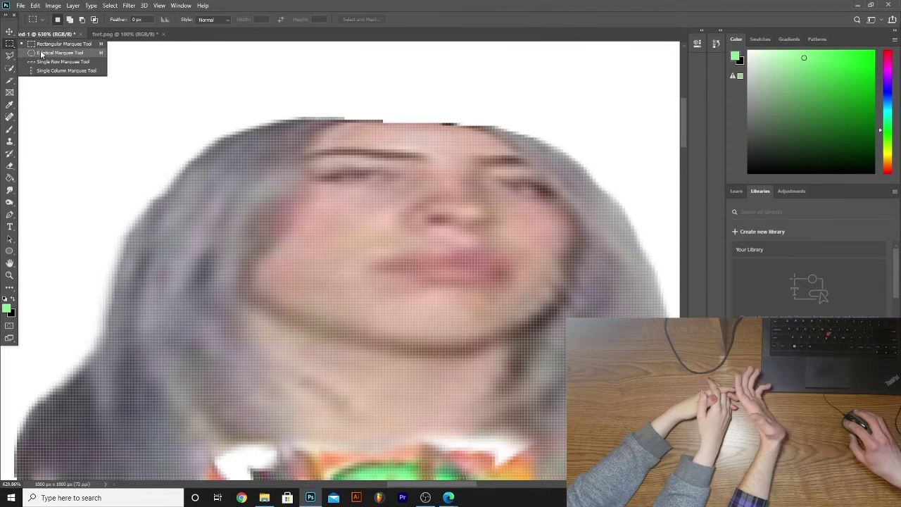
pyautogui.click(42, 54)
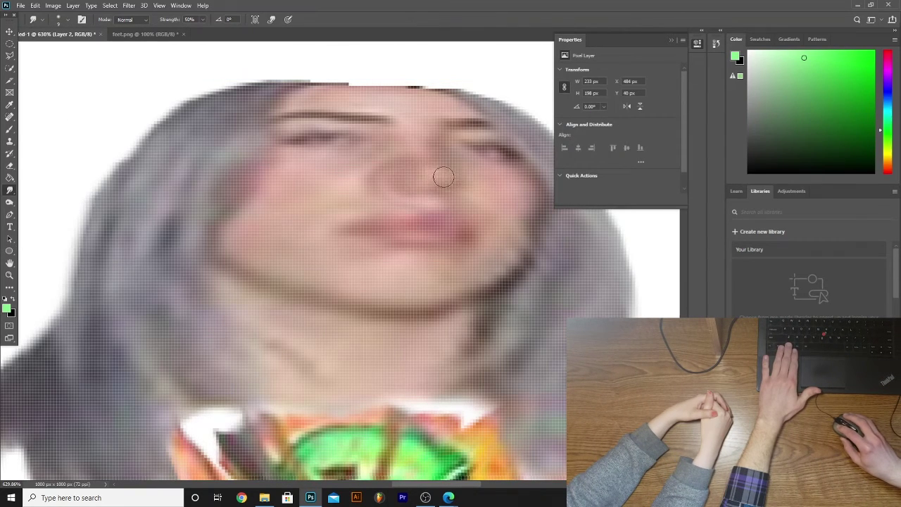
pyautogui.moveTo(443, 176)
pyautogui.mouseDown()
pyautogui.moveTo(418, 210)
pyautogui.moveTo(460, 220)
pyautogui.moveTo(467, 238)
pyautogui.moveTo(427, 222)
pyautogui.moveTo(369, 237)
pyautogui.moveTo(410, 232)
pyautogui.mouseUp()
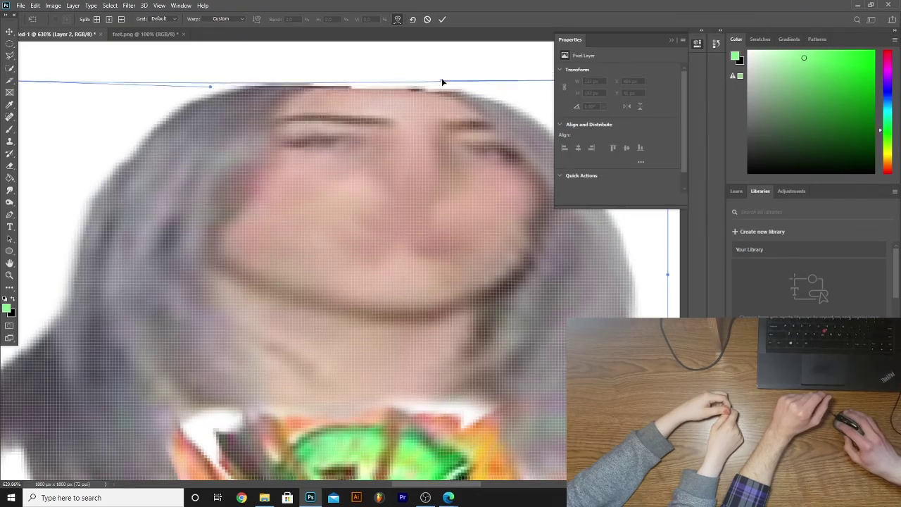
# Step: Warp the smudged head into a squarer shape resembling the enderman's block head
pyautogui.moveTo(324, 197)
pyautogui.mouseDown()
pyautogui.moveTo(305, 331)
pyautogui.moveTo(325, 139)
pyautogui.moveTo(362, 71)
pyautogui.moveTo(322, 104)
pyautogui.moveTo(262, 430)
pyautogui.moveTo(435, 395)
pyautogui.moveTo(362, 85)
pyautogui.moveTo(324, 221)
pyautogui.moveTo(307, 345)
pyautogui.moveTo(255, 356)
pyautogui.moveTo(167, 295)
pyautogui.mouseUp()
pyautogui.press('Return')
pyautogui.press('z')
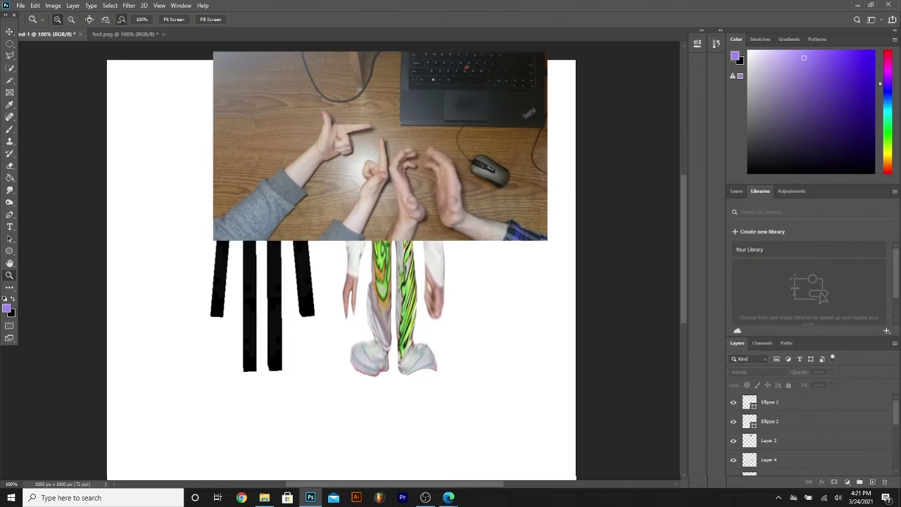
# Step: Bring up the save and export commands for the finished composition
pyautogui.click(21, 6)
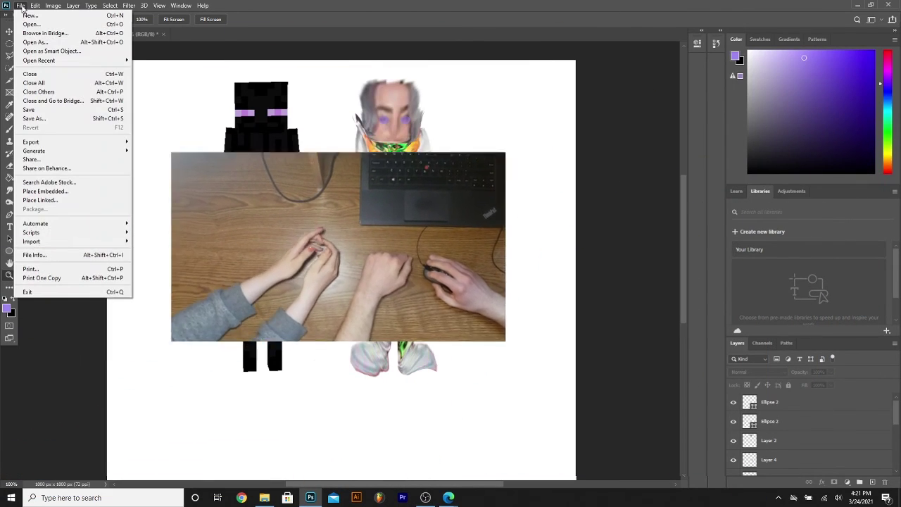